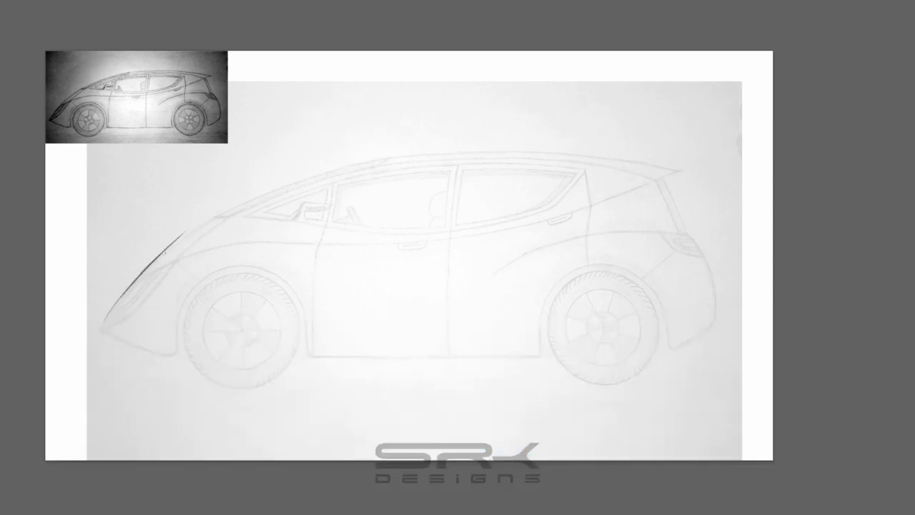
Trace darker roof, beltline, rocker, front lower edge and window-top lines over the reference car
mouse_move(179, 236)
mouse_down()
mouse_move(353, 166)
mouse_move(539, 153)
mouse_move(675, 168)
mouse_up()
drag(559, 159, 675, 170)
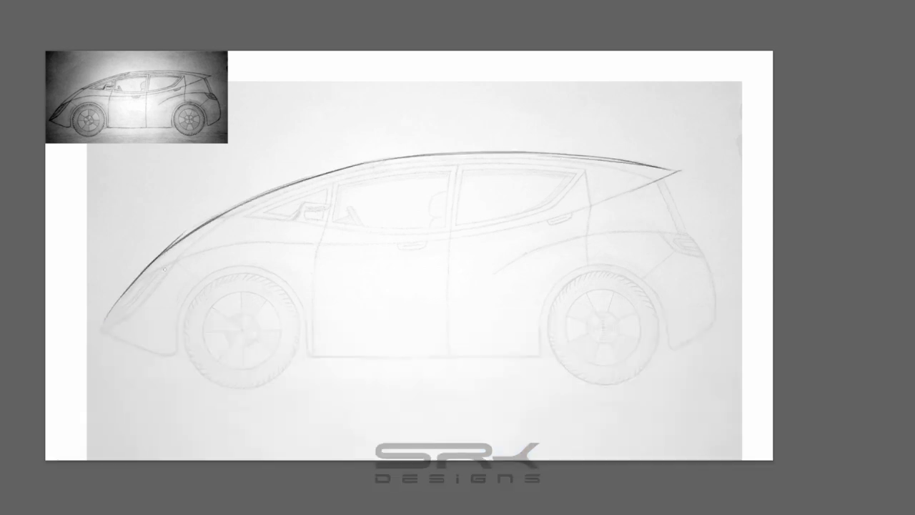
mouse_move(155, 269)
mouse_down()
mouse_move(546, 223)
mouse_move(672, 173)
mouse_up()
mouse_move(408, 230)
mouse_down()
mouse_move(665, 177)
mouse_move(699, 243)
mouse_move(709, 289)
mouse_up()
drag(285, 355, 536, 355)
drag(103, 330, 162, 356)
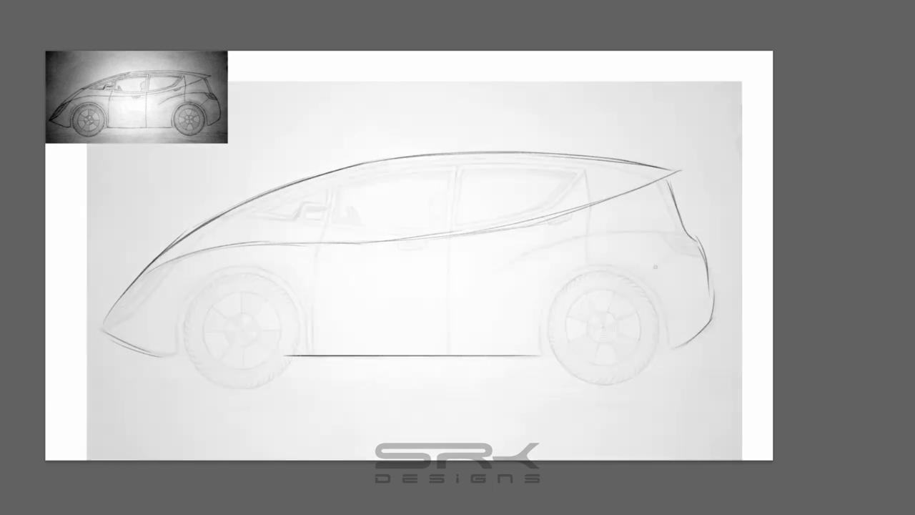
mouse_move(252, 213)
mouse_down()
mouse_move(366, 169)
mouse_move(587, 169)
mouse_move(551, 207)
mouse_move(436, 226)
mouse_move(531, 209)
mouse_up()
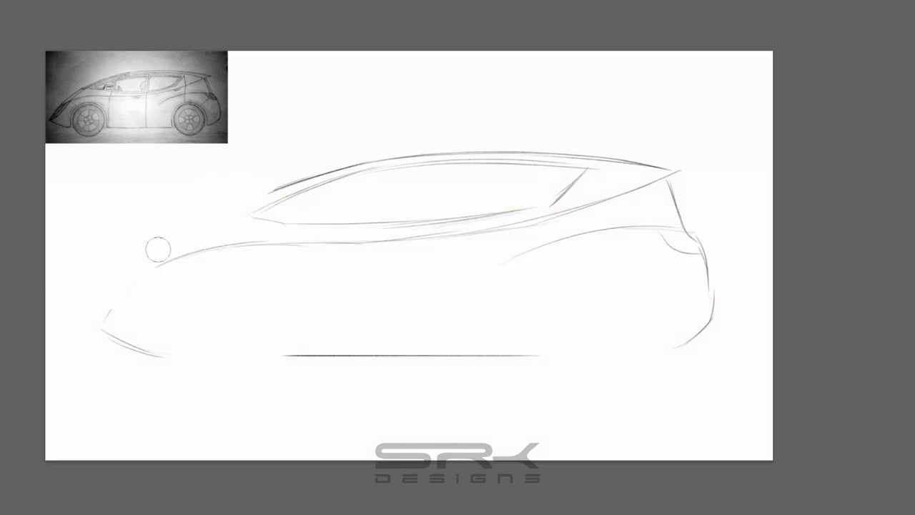
Darken the lower front curve and hood line, and redraw the roof as one darker stroke
drag(116, 339, 163, 350)
drag(142, 247, 202, 224)
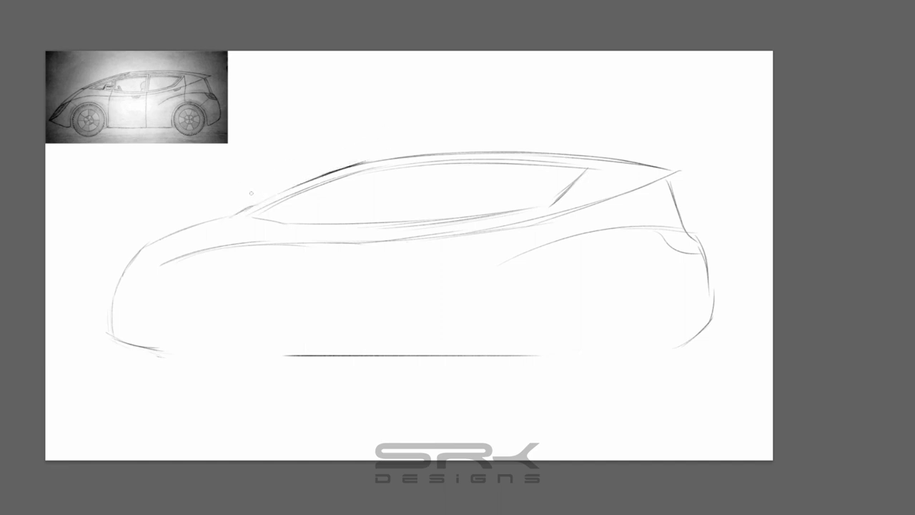
mouse_move(361, 163)
mouse_down()
mouse_move(239, 211)
mouse_move(412, 154)
mouse_move(485, 156)
mouse_up()
key(ctrl+z)
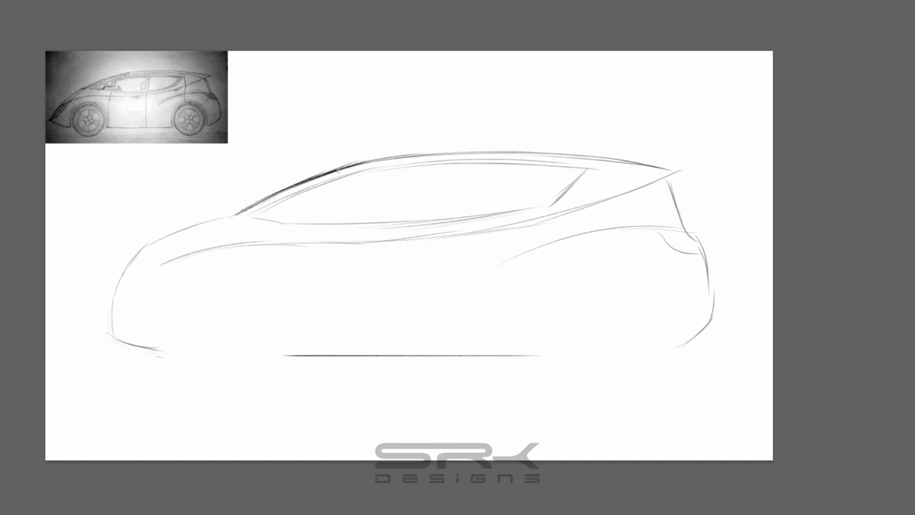
drag(366, 161, 610, 163)
Erase the rear pillar and rear bumper strokes and draw a horizontal line at the rear
key(e)
mouse_move(695, 227)
mouse_down()
mouse_move(710, 297)
mouse_move(676, 194)
mouse_move(687, 220)
mouse_move(659, 205)
mouse_move(688, 232)
mouse_move(669, 243)
mouse_up()
key(e)
key(b)
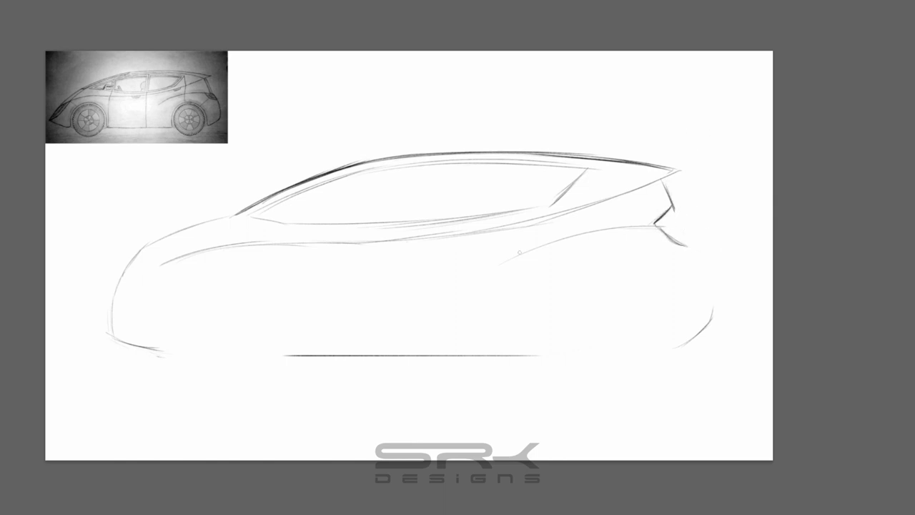
drag(572, 235, 702, 226)
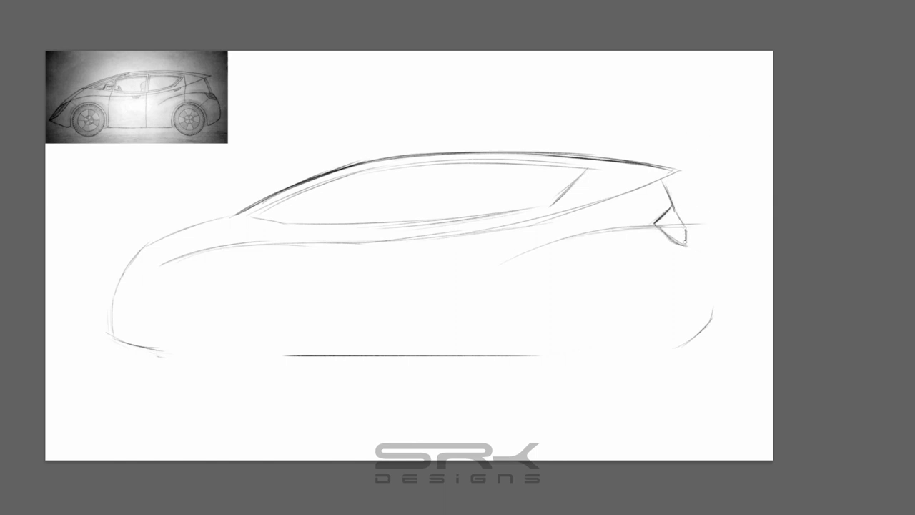
key(e)
mouse_move(676, 346)
mouse_down()
mouse_move(713, 308)
mouse_move(694, 257)
mouse_up()
key(b)
Replace the front belt line and window-bottom line with new, darker strokes
key(e)
drag(204, 250, 204, 227)
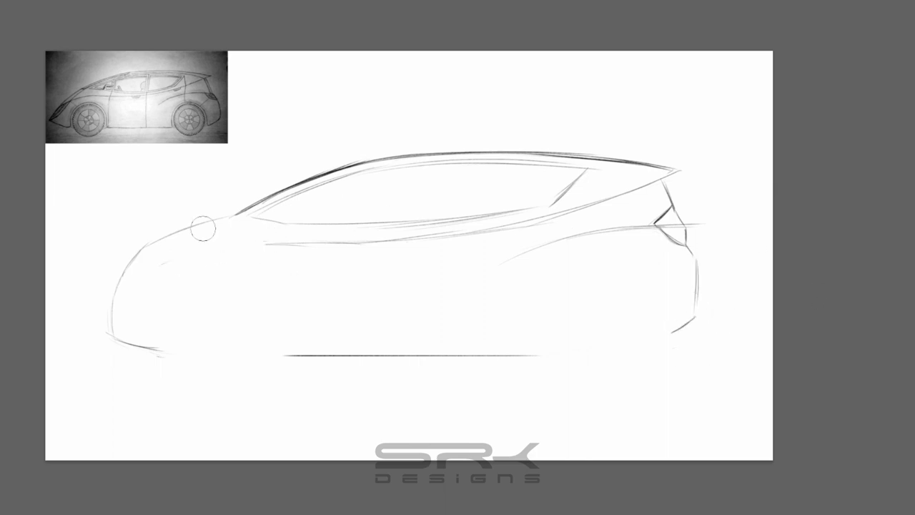
key(b)
drag(154, 250, 429, 242)
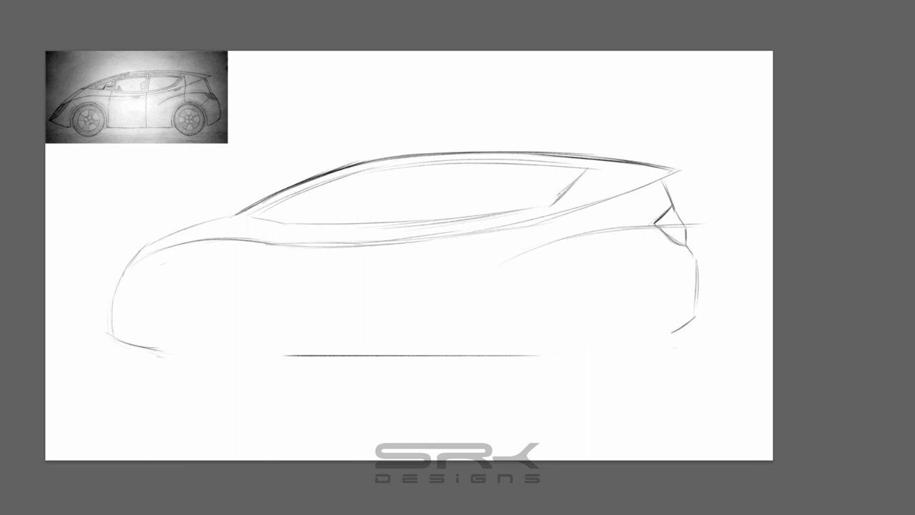
key(e)
drag(572, 186, 396, 211)
key(b)
drag(255, 218, 550, 206)
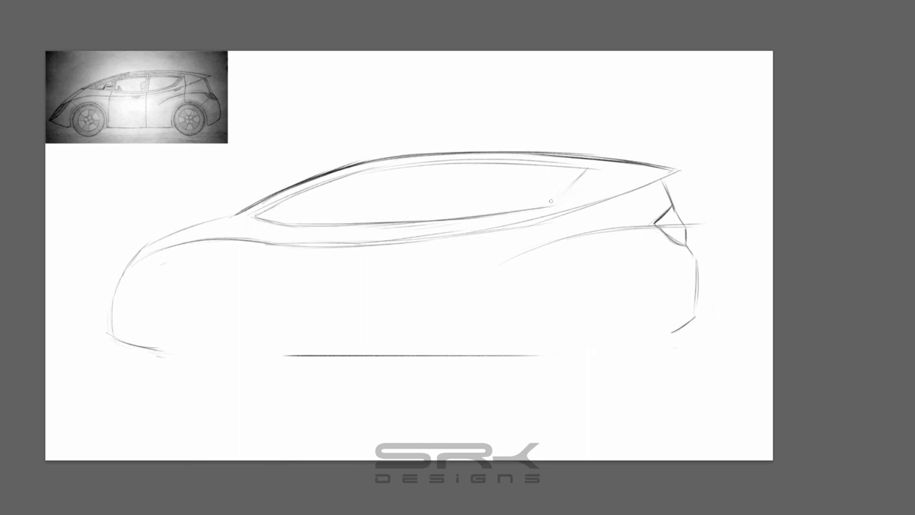
Erase the rear-window diagonal, redraw the rear window edge and roof end, and sketch the rear arch
key(e)
drag(586, 170, 564, 207)
mouse_move(506, 210)
mouse_down()
mouse_move(581, 196)
mouse_move(609, 177)
mouse_up()
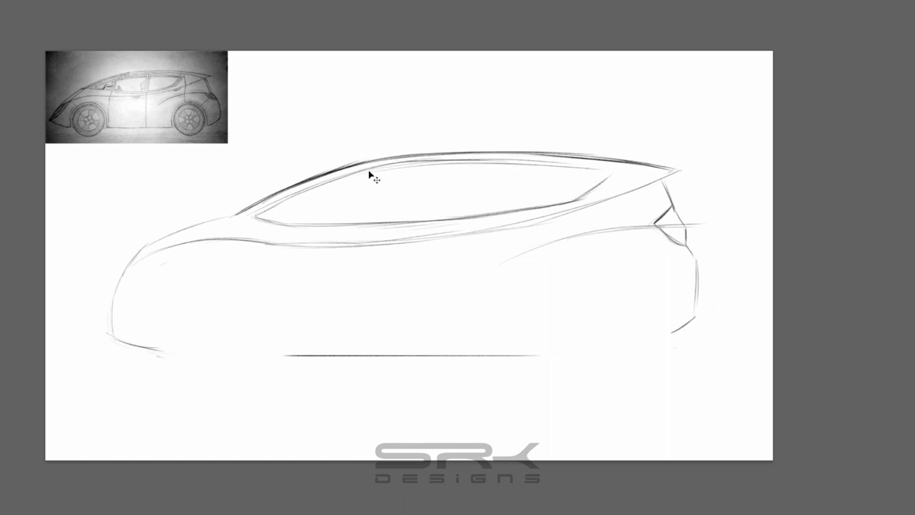
mouse_move(369, 173)
mouse_down()
mouse_move(616, 172)
mouse_move(576, 198)
mouse_up()
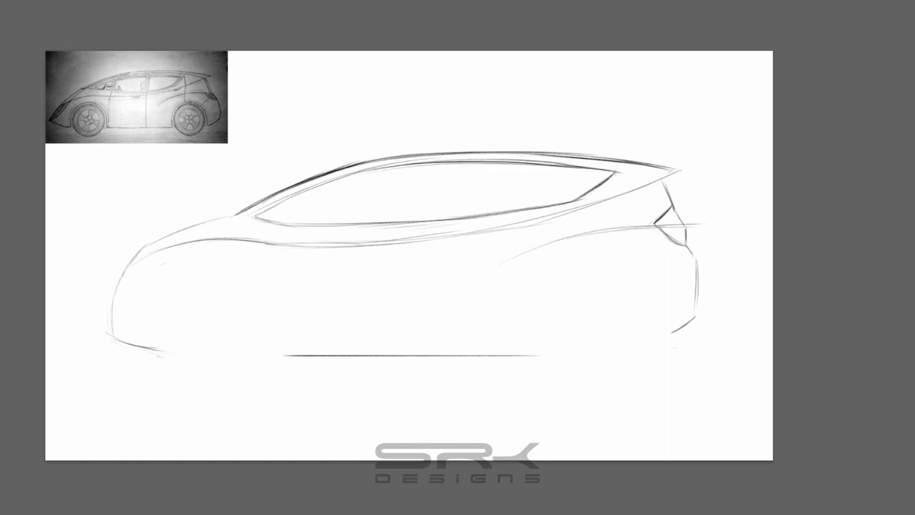
drag(593, 161, 657, 167)
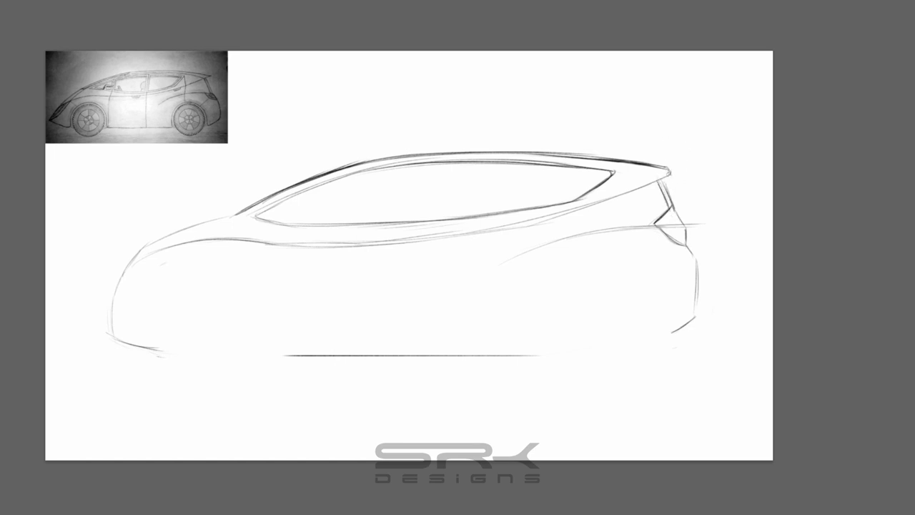
drag(668, 174, 580, 204)
mouse_move(580, 281)
mouse_down()
mouse_move(657, 291)
mouse_move(667, 307)
mouse_up()
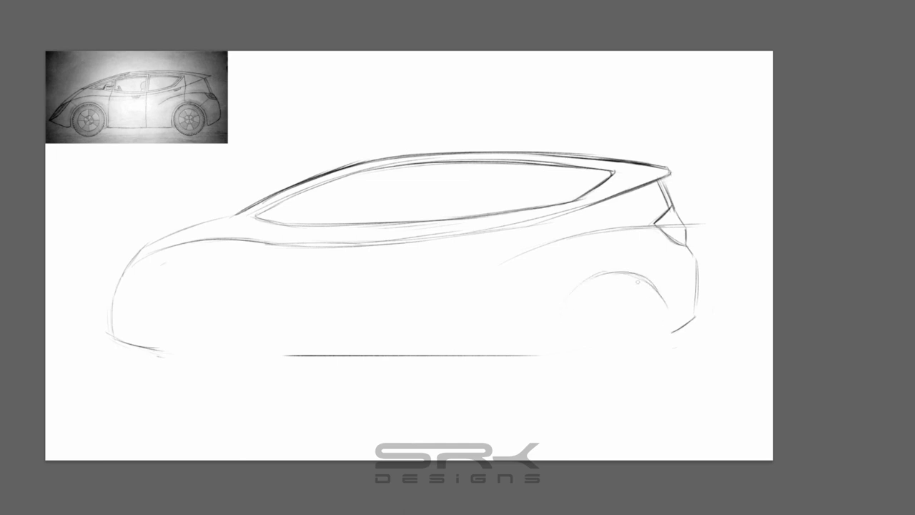
Fit an ellipse-guide circle on the rear wheel and copy it onto the front wheel
drag(639, 276, 676, 331)
drag(594, 276, 560, 326)
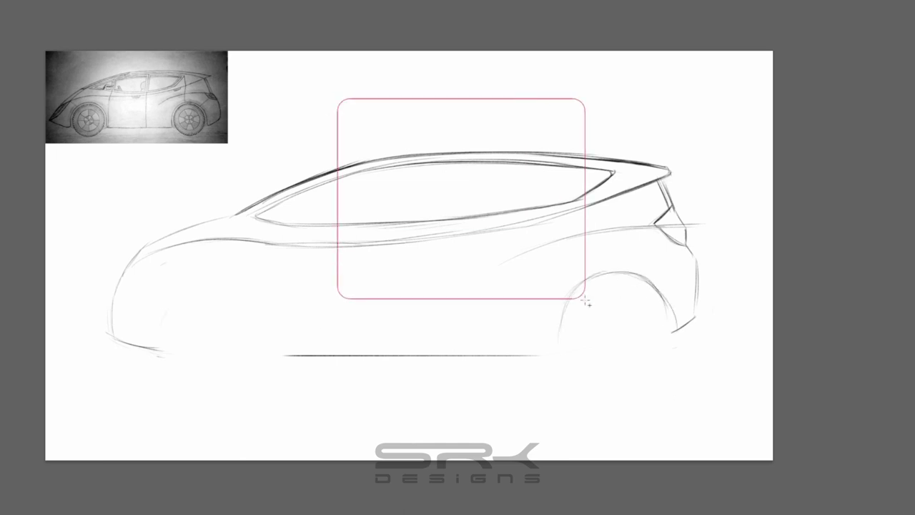
drag(334, 105, 620, 389)
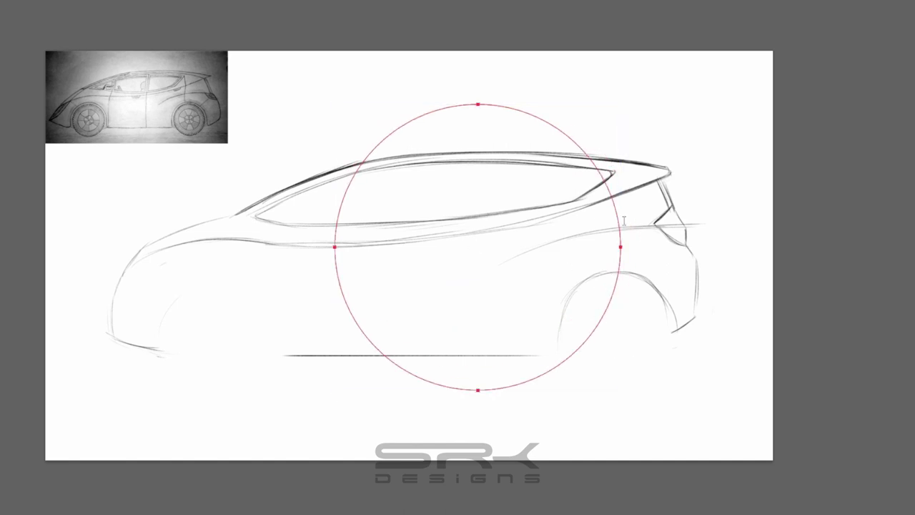
drag(629, 186, 639, 340)
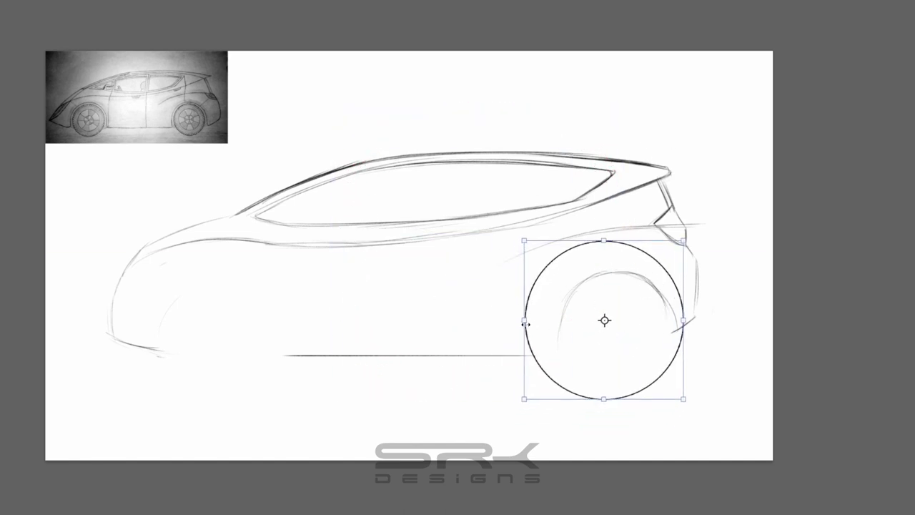
click(721, 292)
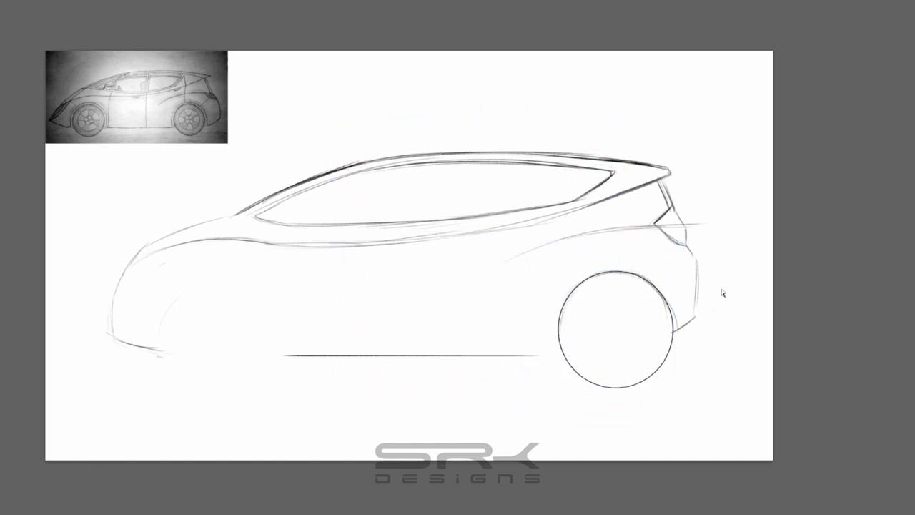
mouse_move(676, 353)
mouse_down()
mouse_move(273, 353)
mouse_move(280, 353)
mouse_move(149, 377)
mouse_up()
Erase the lower arcs of both wheel circles and draw the rocker line between them
key(shift+e)
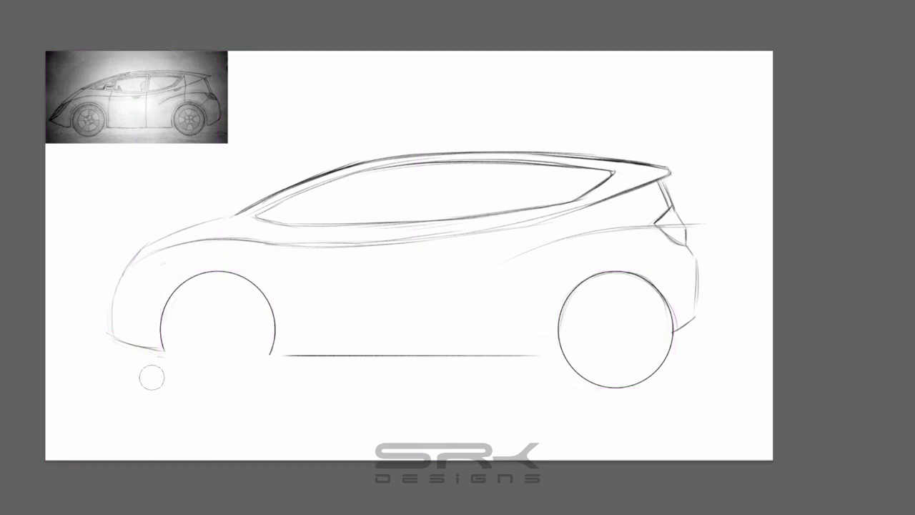
mouse_move(562, 354)
mouse_down()
mouse_move(593, 365)
mouse_move(686, 364)
mouse_up()
key(b)
drag(564, 355, 480, 355)
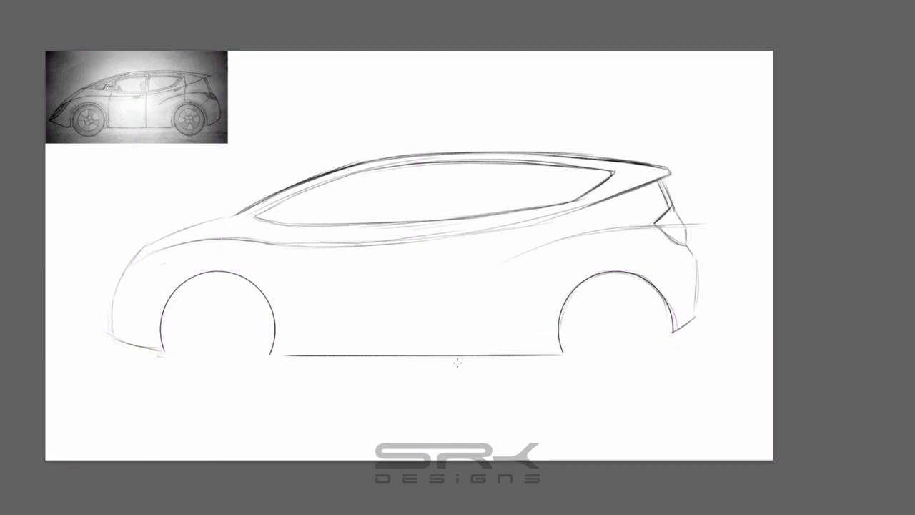
mouse_move(289, 337)
mouse_down()
mouse_move(526, 337)
mouse_move(539, 323)
mouse_move(515, 333)
mouse_up()
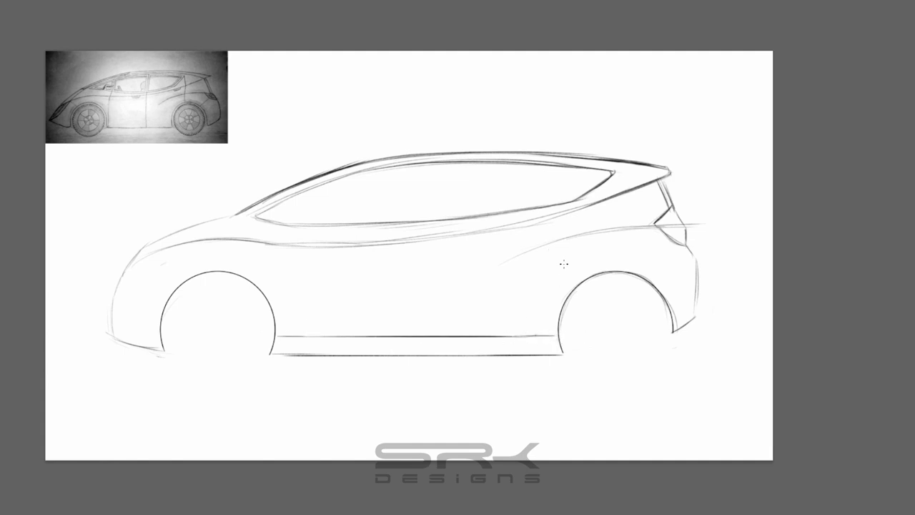
Extend the rear pillar downward and add a dark door-cut line between the windows
key(ctrl+z)
mouse_move(588, 204)
mouse_down()
mouse_move(600, 230)
mouse_move(584, 281)
mouse_up()
drag(457, 165, 447, 236)
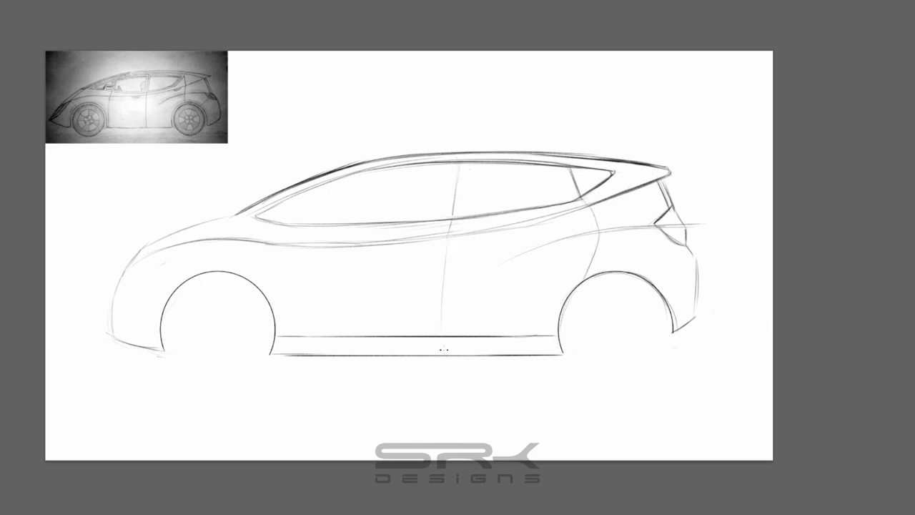
key(ctrl+z)
drag(444, 332, 445, 256)
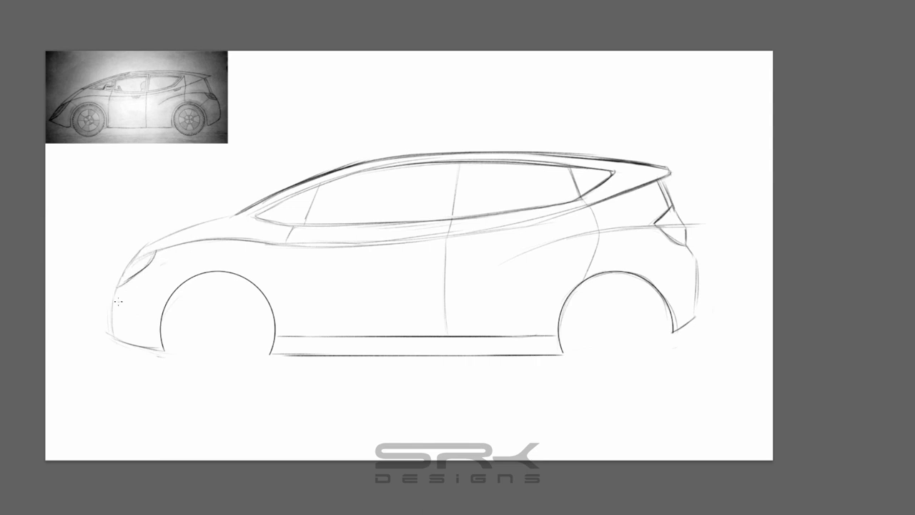
Add fender curves above both wheel arches and darken the taillight's lower edge
drag(164, 295, 266, 274)
drag(573, 269, 640, 257)
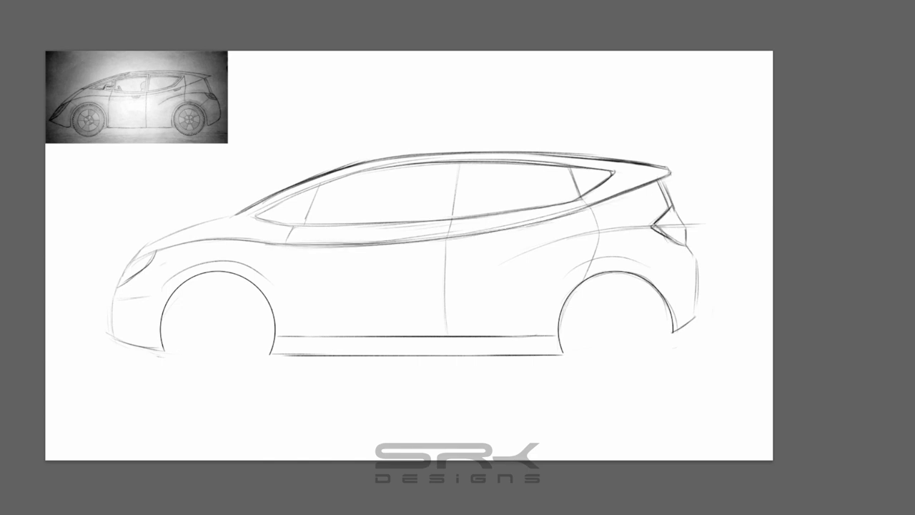
drag(650, 223, 684, 243)
drag(373, 325, 469, 319)
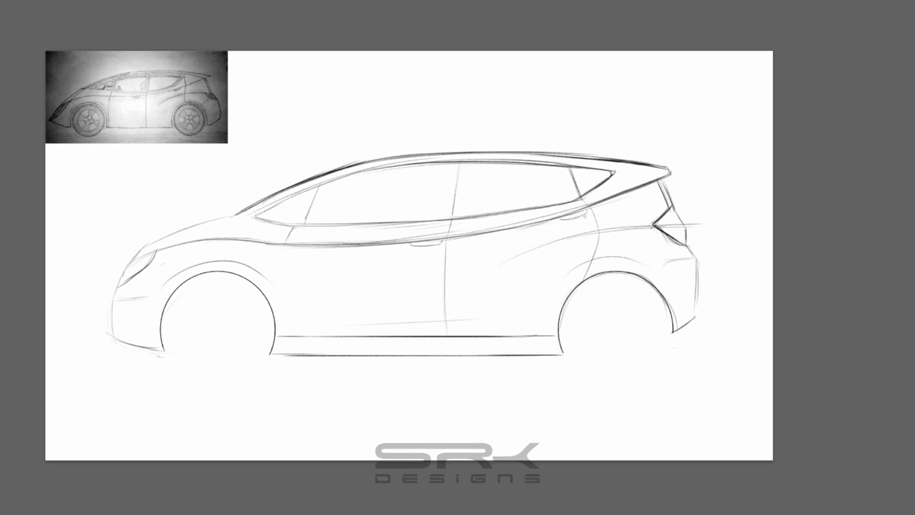
key(ctrl+z)
key(ctrl+z)
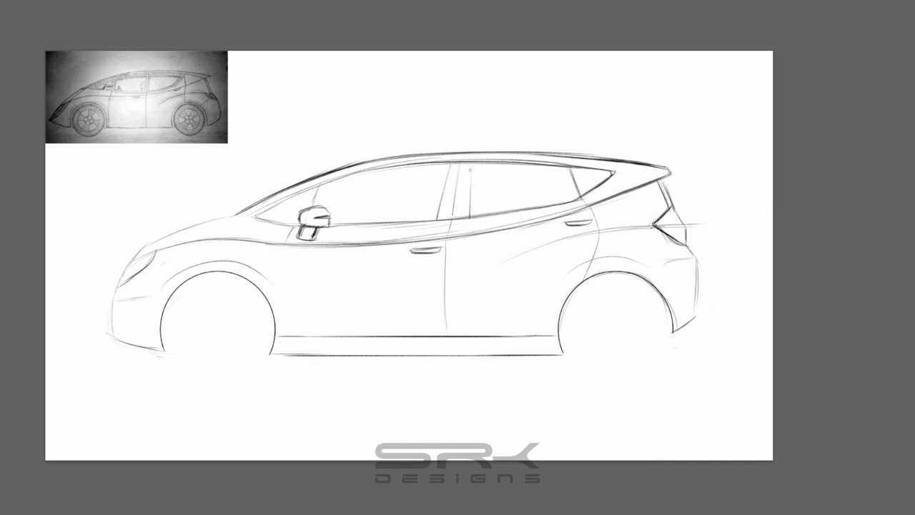
Darken the window, under-bumper and rear arch lines, then fit a tire circle on the front wheel
mouse_move(250, 217)
mouse_down()
mouse_move(357, 171)
mouse_move(458, 162)
mouse_move(608, 173)
mouse_up()
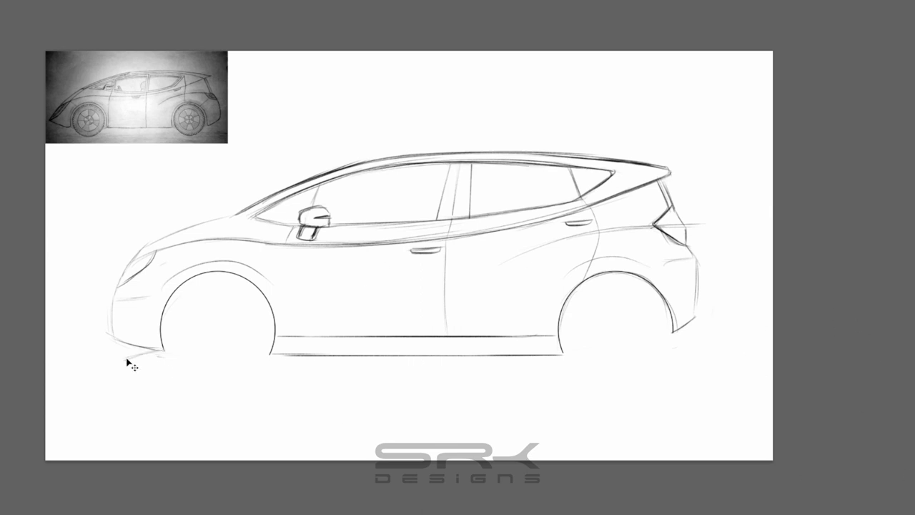
mouse_move(183, 372)
mouse_down()
mouse_move(126, 361)
mouse_move(180, 372)
mouse_move(691, 369)
mouse_up()
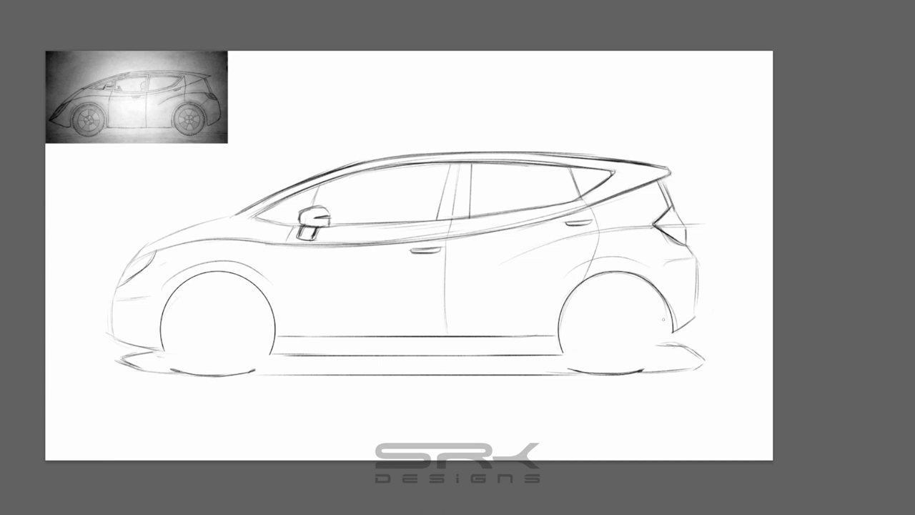
drag(666, 311, 689, 323)
mouse_move(346, 97)
mouse_down()
mouse_move(592, 240)
mouse_move(673, 425)
mouse_up()
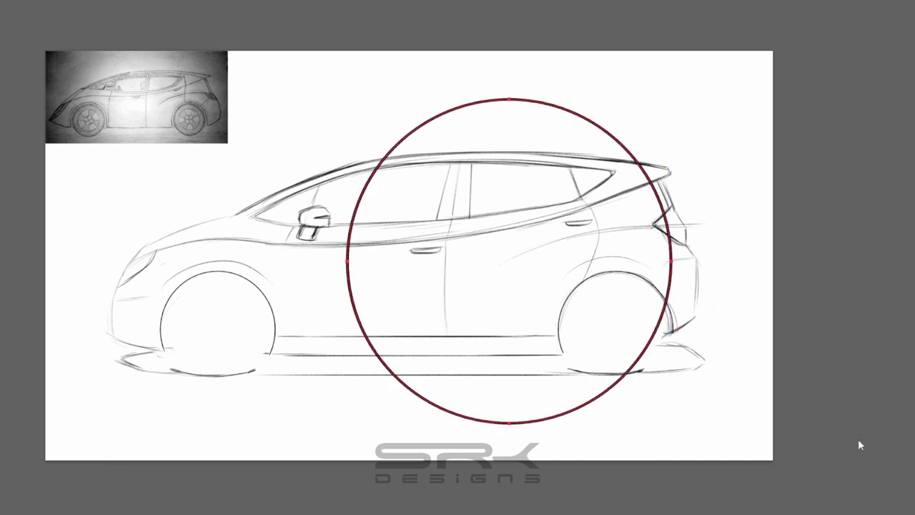
key(ctrl+t)
drag(510, 261, 241, 310)
mouse_move(307, 246)
mouse_down()
mouse_move(263, 272)
mouse_move(253, 327)
mouse_up()
key(Return)
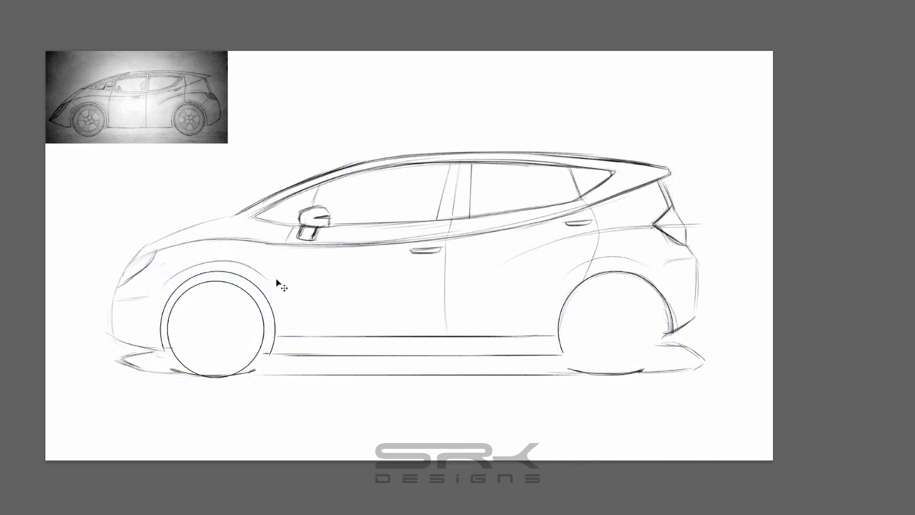
Add an inner rim circle, copy both circles to the rear wheel, and centre a five-spoke guide on the front wheel
key(ctrl+j)
key(ctrl+t)
drag(275, 275, 264, 291)
key(Return)
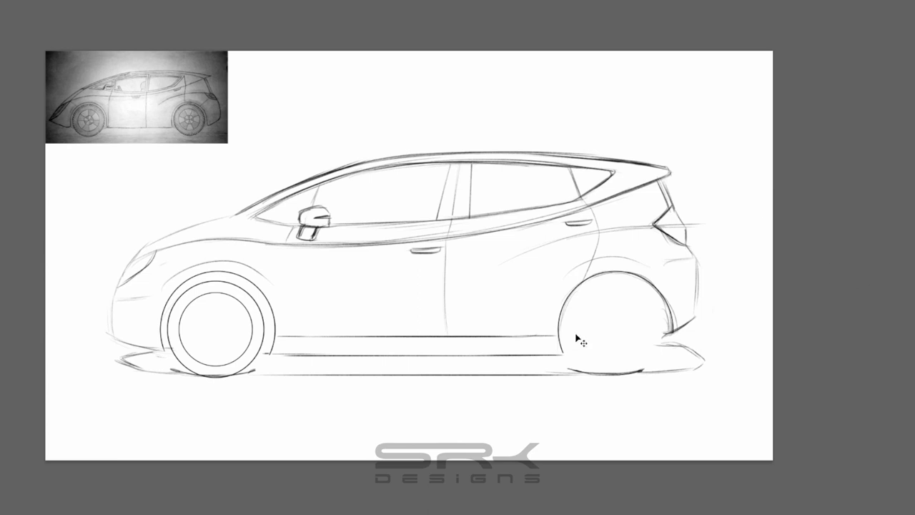
drag(216, 327, 615, 328)
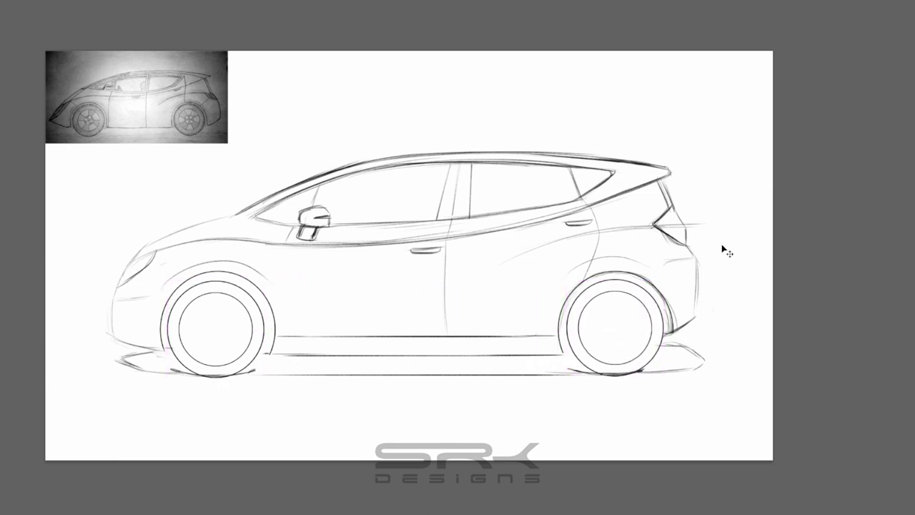
key(Left)
key(Left)
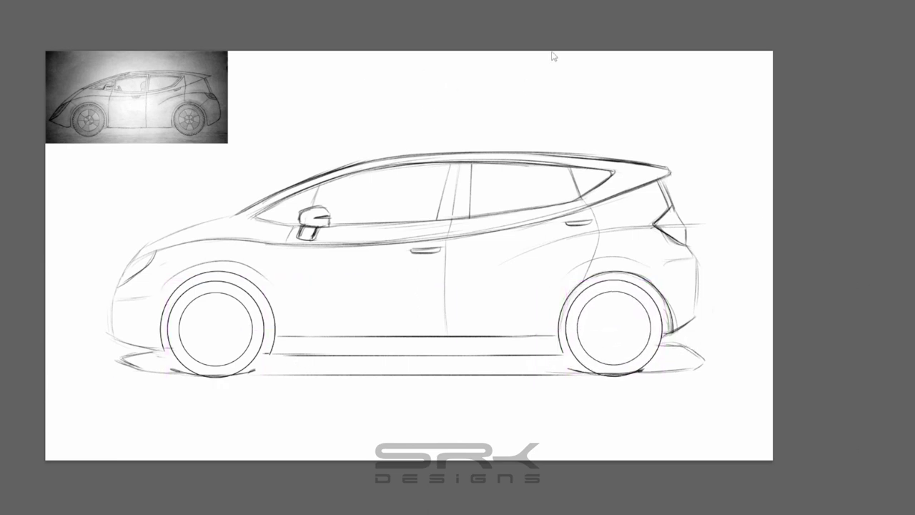
key(ctrl+v)
drag(439, 281, 245, 351)
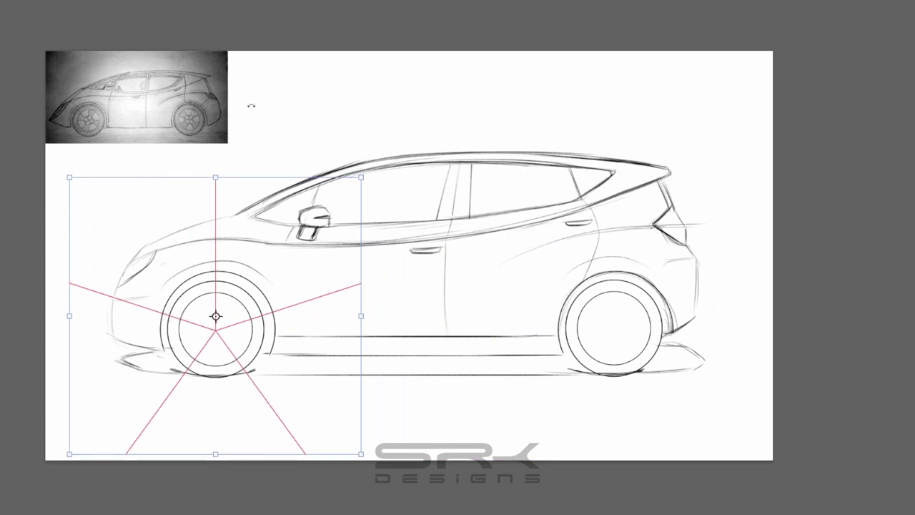
Deselect the guide, draw curved spokes around the front hub and begin filling them dark
click(156, 152)
mouse_move(211, 322)
mouse_down()
mouse_move(200, 308)
mouse_move(250, 334)
mouse_move(227, 298)
mouse_up()
drag(224, 350, 243, 365)
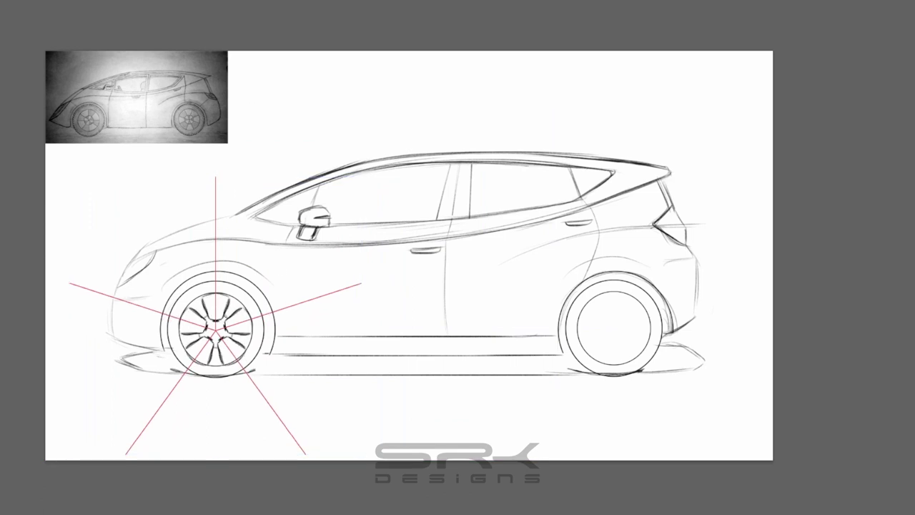
mouse_move(241, 299)
mouse_down()
mouse_move(229, 313)
mouse_move(202, 307)
mouse_up()
mouse_move(239, 341)
mouse_down()
mouse_move(226, 317)
mouse_move(206, 316)
mouse_up()
drag(185, 346, 198, 335)
drag(213, 361, 214, 349)
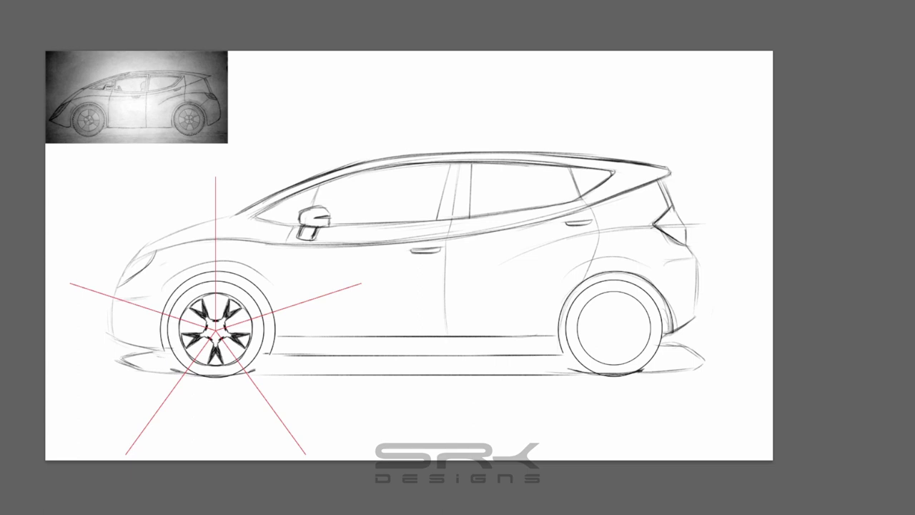
Shade the front-wheel spokes solid dark to finish the five-spoke rim
drag(240, 302, 227, 315)
drag(192, 300, 203, 315)
drag(214, 364, 216, 354)
drag(242, 300, 229, 310)
drag(182, 344, 189, 337)
drag(190, 299, 223, 314)
drag(246, 346, 231, 339)
drag(233, 293, 217, 320)
mouse_move(193, 355)
mouse_down()
mouse_move(210, 339)
mouse_move(206, 330)
mouse_move(613, 329)
mouse_up()
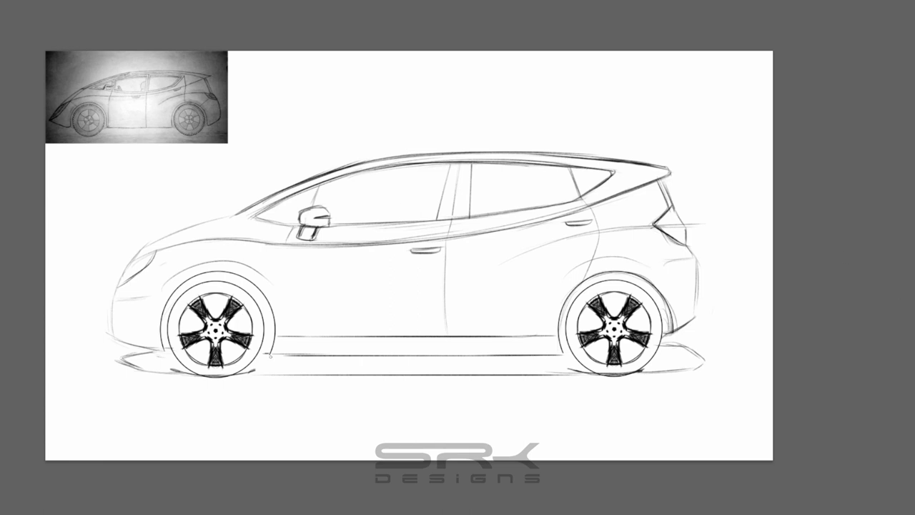
Retrace the rocker, roof, hood and rear bumper darker, trim the tail light, and add a rear-door shoulder line
drag(271, 355, 538, 356)
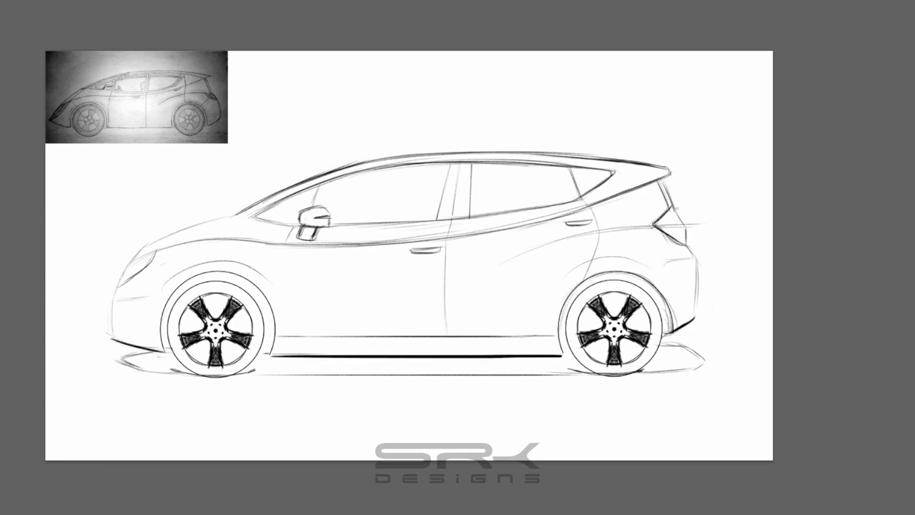
drag(675, 208, 670, 197)
drag(333, 167, 616, 154)
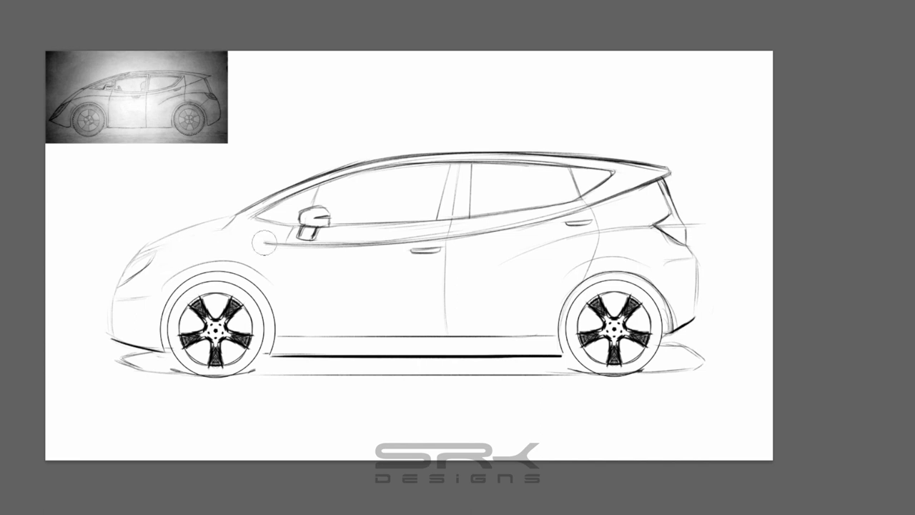
drag(278, 237, 198, 240)
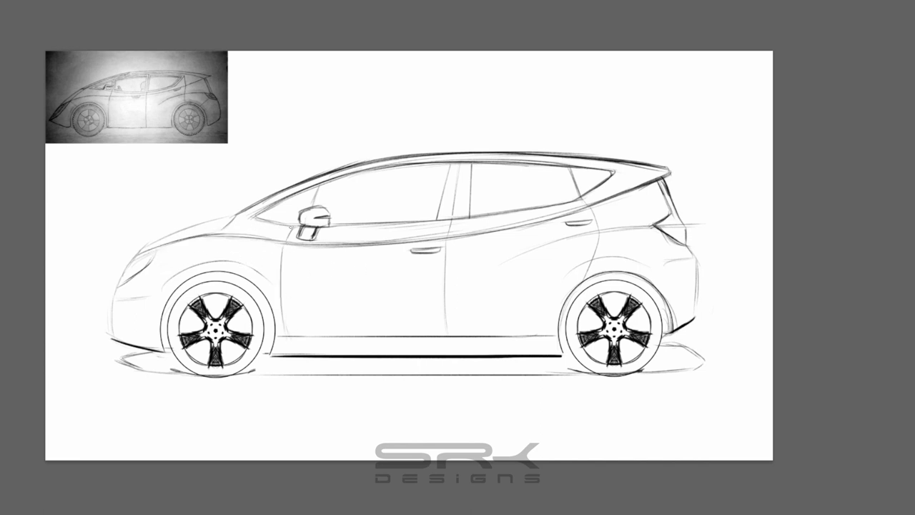
mouse_move(501, 265)
mouse_down()
mouse_move(555, 240)
mouse_move(683, 226)
mouse_up()
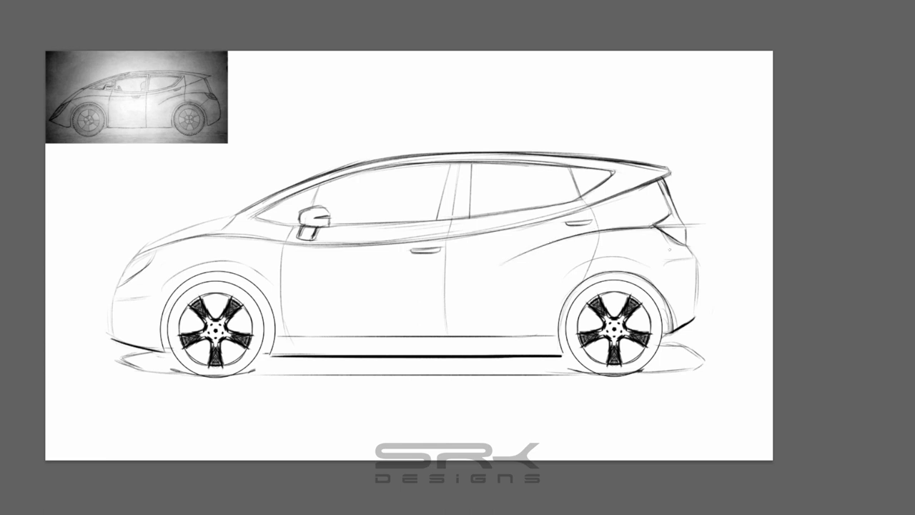
drag(698, 264, 695, 322)
Mirror the canvas, zoom to the nose, redraw the headlight and bumper edges, then rotate the view back
key(m)
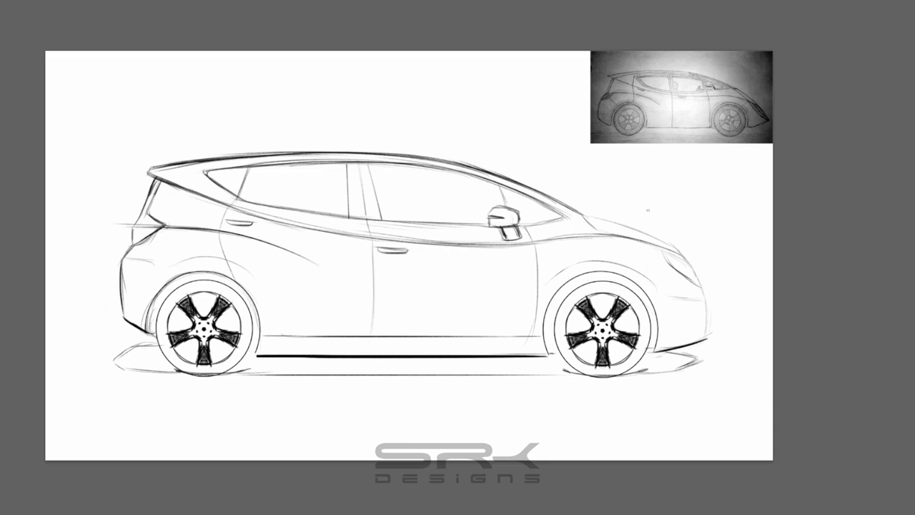
drag(648, 209, 500, 179)
mouse_move(501, 214)
mouse_down()
mouse_move(542, 298)
mouse_move(486, 297)
mouse_up()
mouse_move(593, 286)
mouse_down()
mouse_move(617, 336)
mouse_move(627, 394)
mouse_move(601, 428)
mouse_move(601, 369)
mouse_move(613, 422)
mouse_up()
key(ctrl+z)
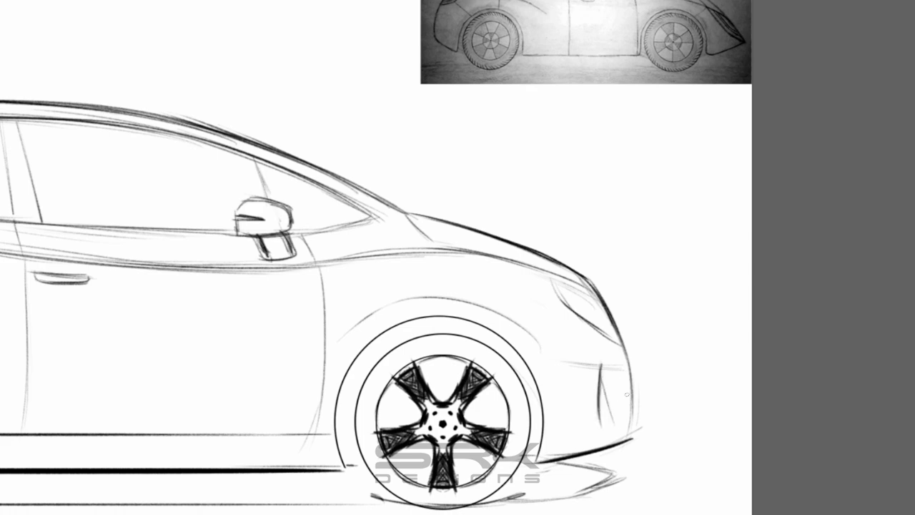
drag(631, 221, 552, 170)
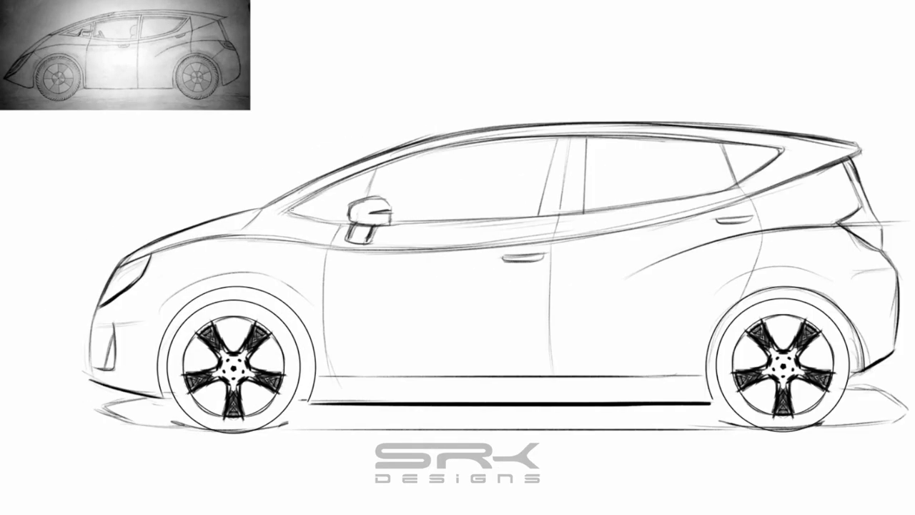
Darken the windshield, front roofline, and the lower and upper window lines to the rear corner
mouse_move(286, 213)
mouse_down()
mouse_move(395, 155)
mouse_move(516, 136)
mouse_up()
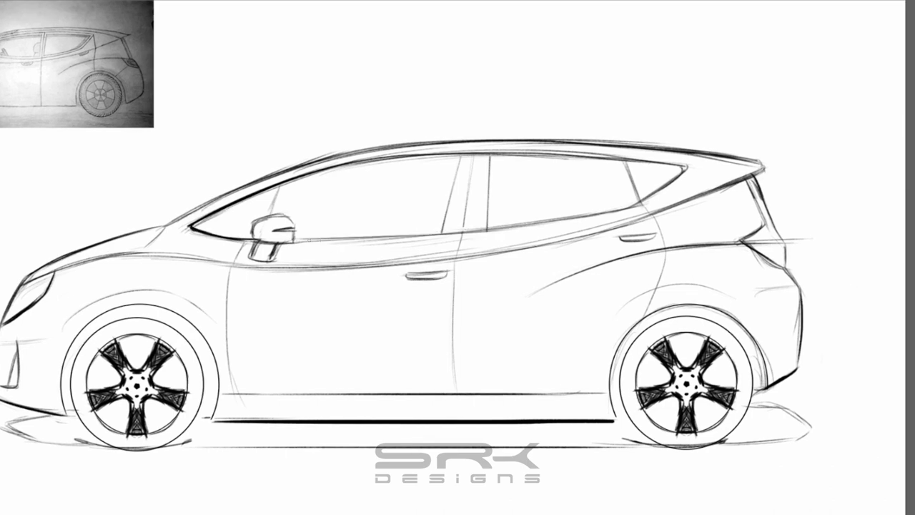
drag(295, 238, 519, 229)
drag(275, 266, 416, 243)
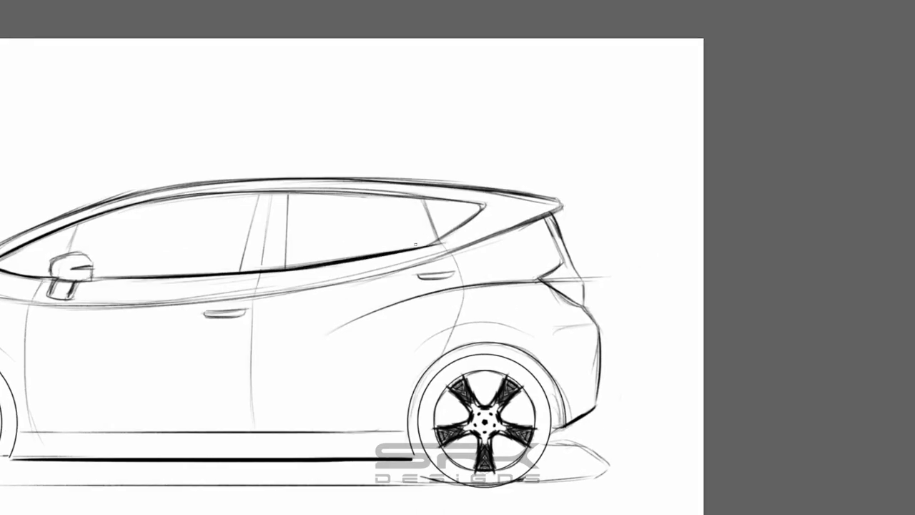
key(ctrl+z)
drag(336, 262, 442, 240)
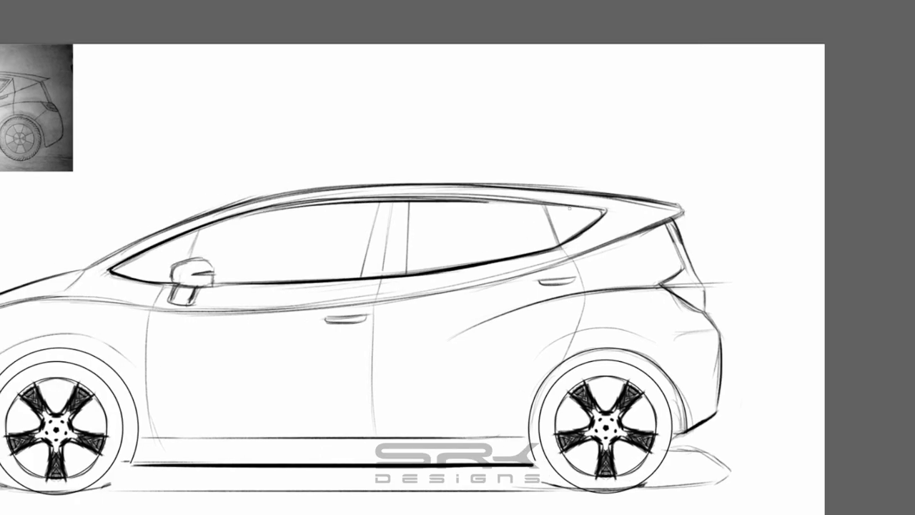
drag(248, 209, 500, 201)
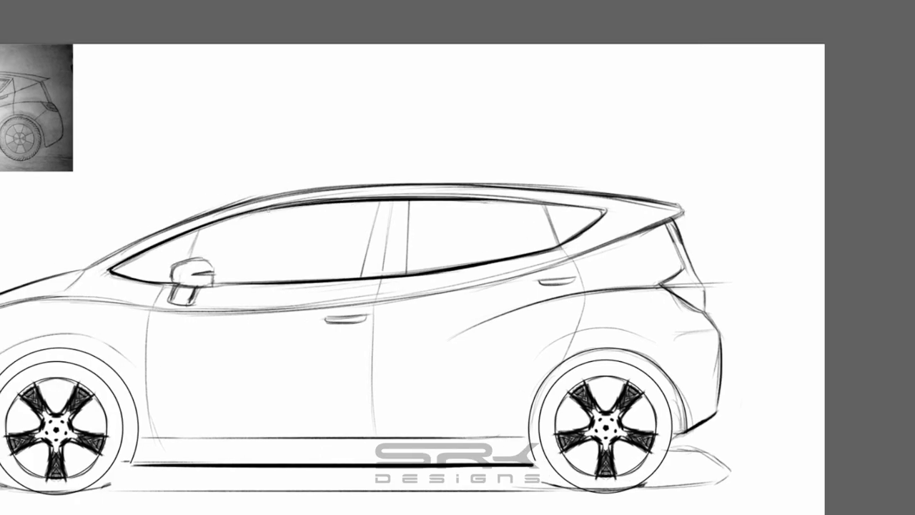
drag(258, 210, 585, 203)
drag(510, 200, 671, 209)
Darken the rear-window top, B-pillar and front arch lines, and paint thick shading inside the front arch
drag(408, 235, 429, 207)
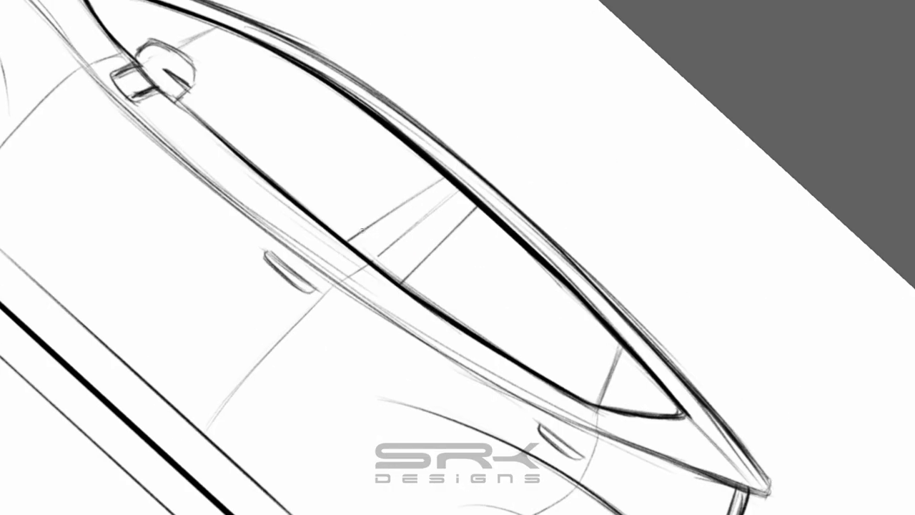
drag(349, 239, 443, 179)
mouse_move(404, 284)
mouse_down()
mouse_move(476, 209)
mouse_move(450, 236)
mouse_move(458, 227)
mouse_up()
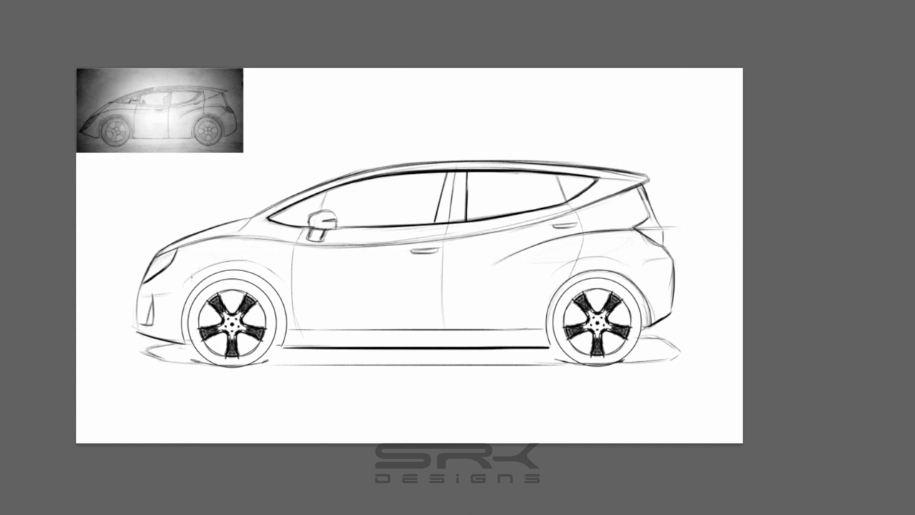
drag(191, 278, 277, 283)
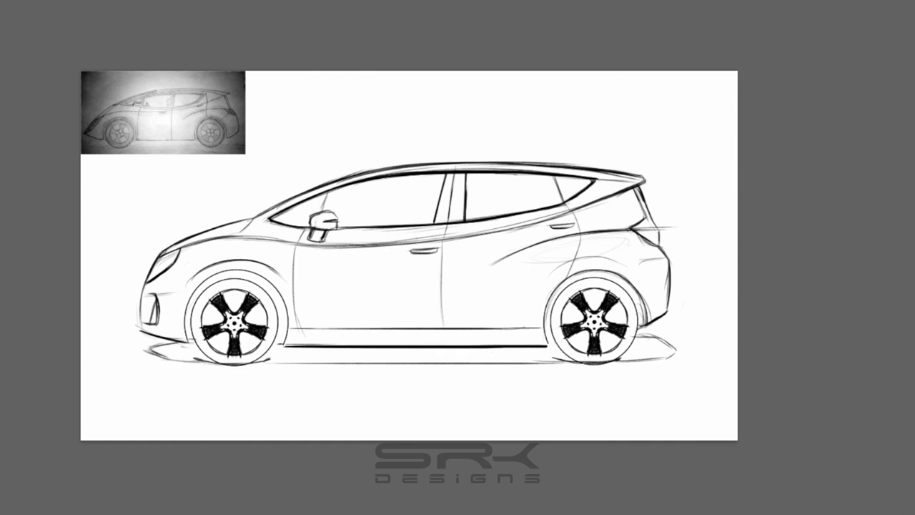
mouse_move(239, 290)
mouse_down()
mouse_move(247, 282)
mouse_move(269, 301)
mouse_up()
drag(230, 270, 278, 312)
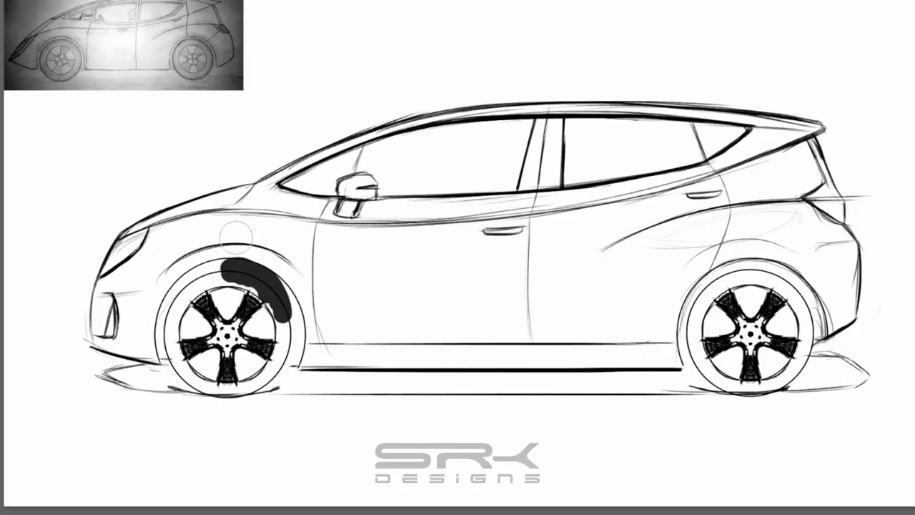
Trace a path along the front lower edge, rocker line and rear bumper shadow
key(p)
click(163, 364)
click(142, 363)
click(100, 375)
mouse_move(224, 399)
mouse_down()
mouse_move(272, 392)
mouse_move(96, 390)
mouse_up()
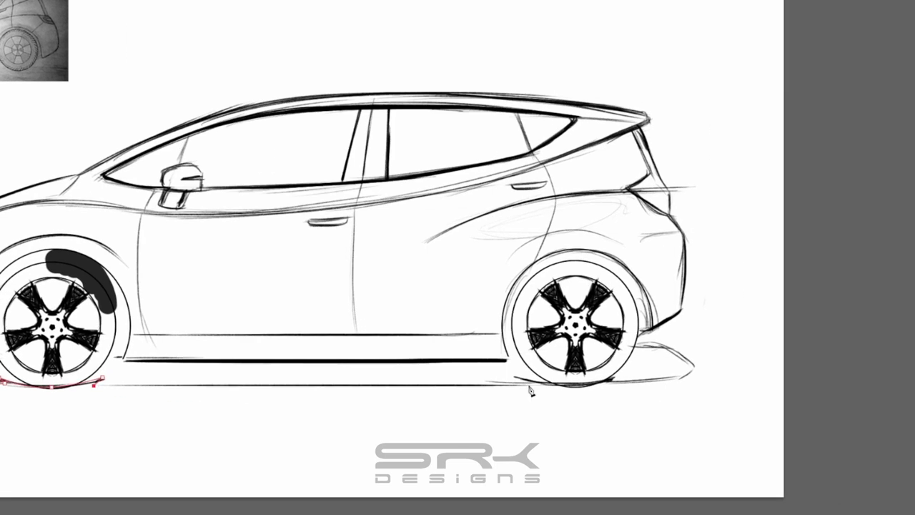
drag(549, 383, 580, 388)
click(613, 380)
drag(692, 370, 690, 376)
drag(666, 346, 650, 343)
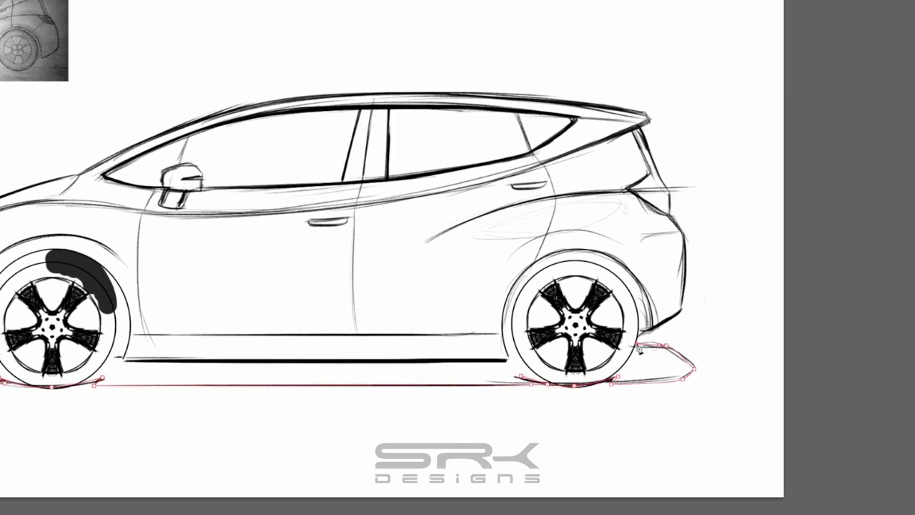
Extend the path over both wheel arches, convert it to a selection and fill it dark grey
drag(561, 251, 472, 255)
click(506, 357)
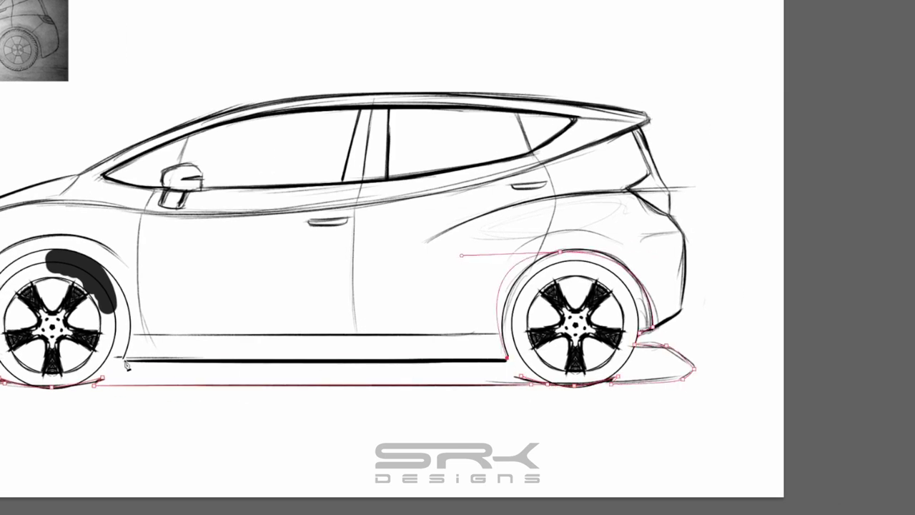
click(125, 360)
drag(53, 251, 7, 273)
ctrl+click(561, 251)
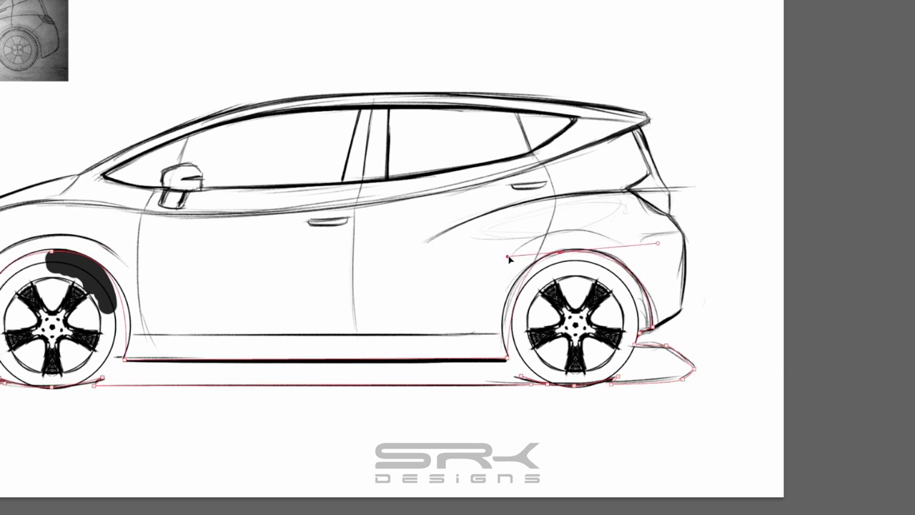
key(ctrl+Return)
key(alt+BackSpace)
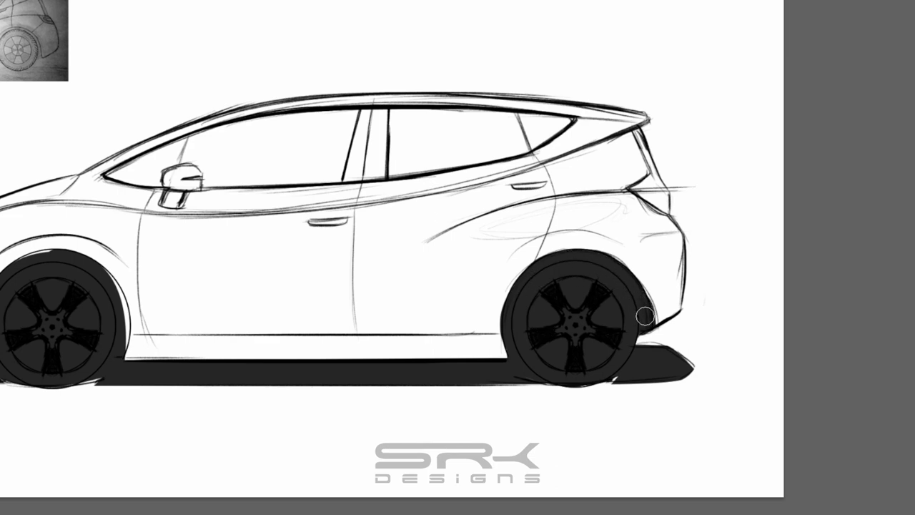
Darken both wheel arch edges, fill the headlight dark, and begin tracing the roofline
drag(619, 270, 647, 301)
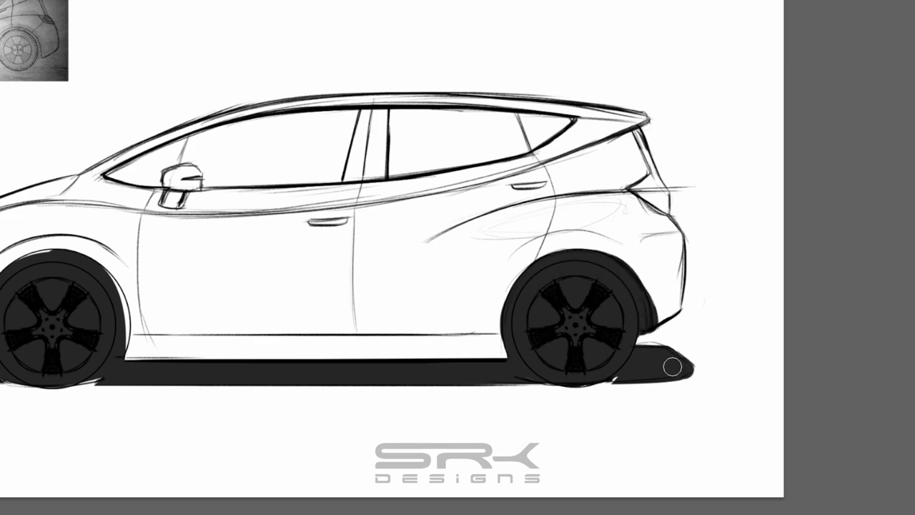
scroll(622, 357, left, 5)
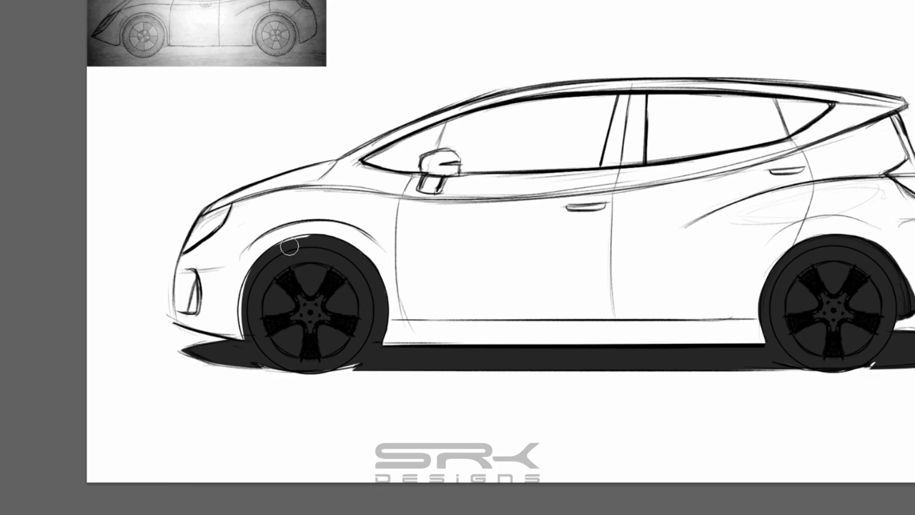
mouse_move(272, 270)
mouse_down()
mouse_move(243, 336)
mouse_move(254, 300)
mouse_move(204, 275)
mouse_up()
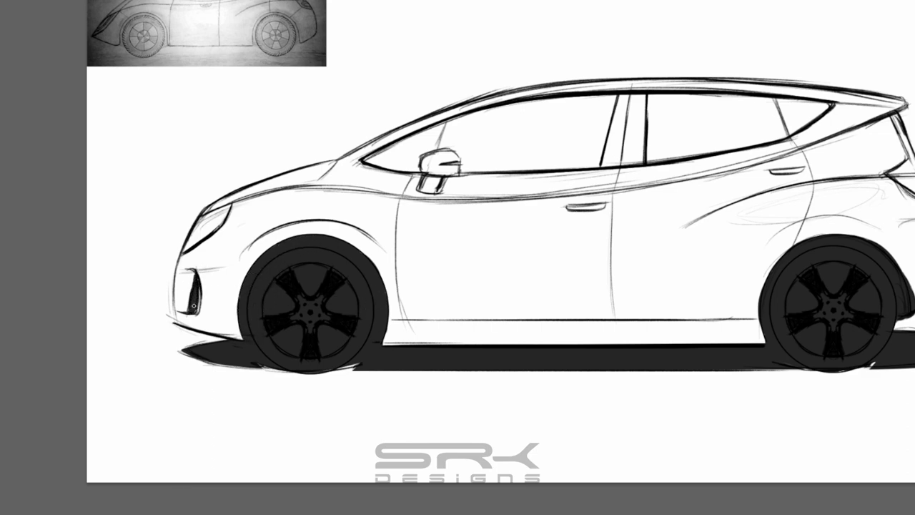
mouse_move(215, 216)
mouse_down()
mouse_move(223, 210)
mouse_move(191, 246)
mouse_up()
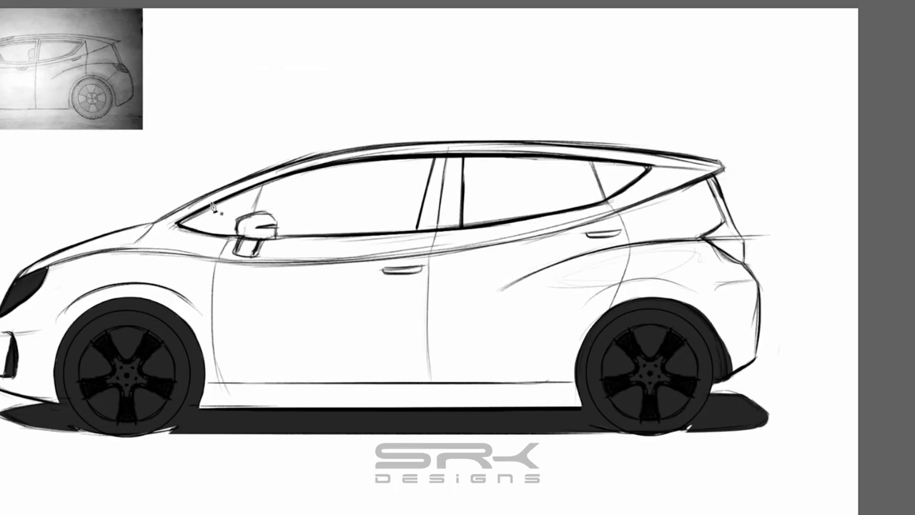
mouse_move(214, 209)
mouse_down()
mouse_move(408, 143)
mouse_move(656, 167)
mouse_up()
Outline the side windows from rear corner to front corner, then fill the selection dark grey
click(651, 166)
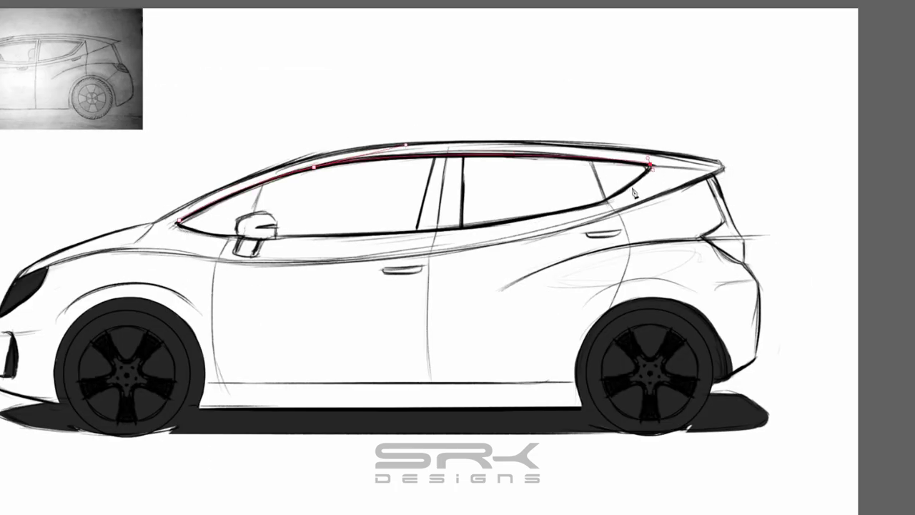
click(604, 202)
click(406, 232)
click(276, 223)
click(238, 216)
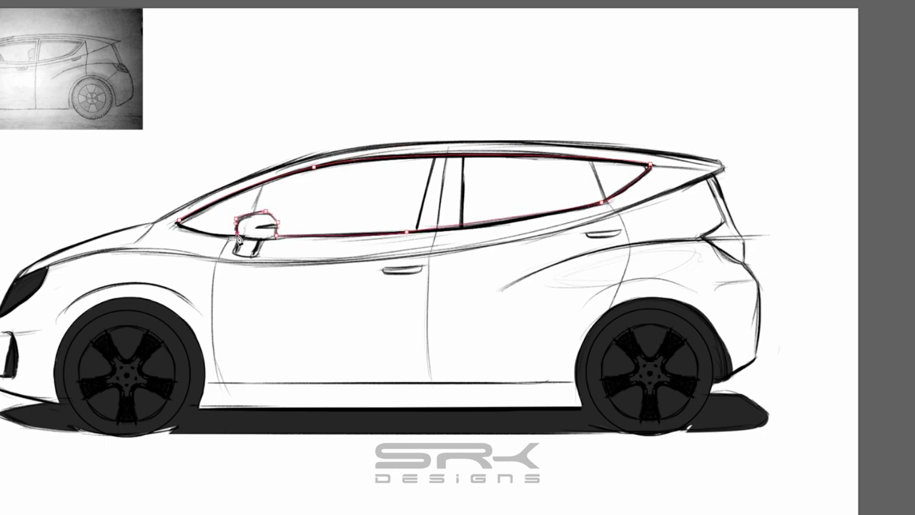
click(194, 227)
click(179, 225)
key(ctrl+Return)
key(alt+BackSpace)
key(ctrl+d)
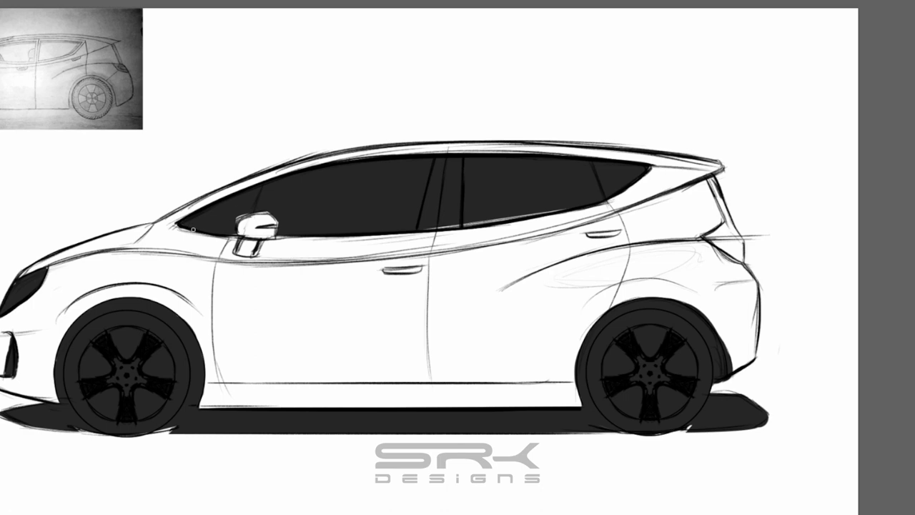
Darken the rear hatch edge beside the tail light
drag(599, 194, 392, 231)
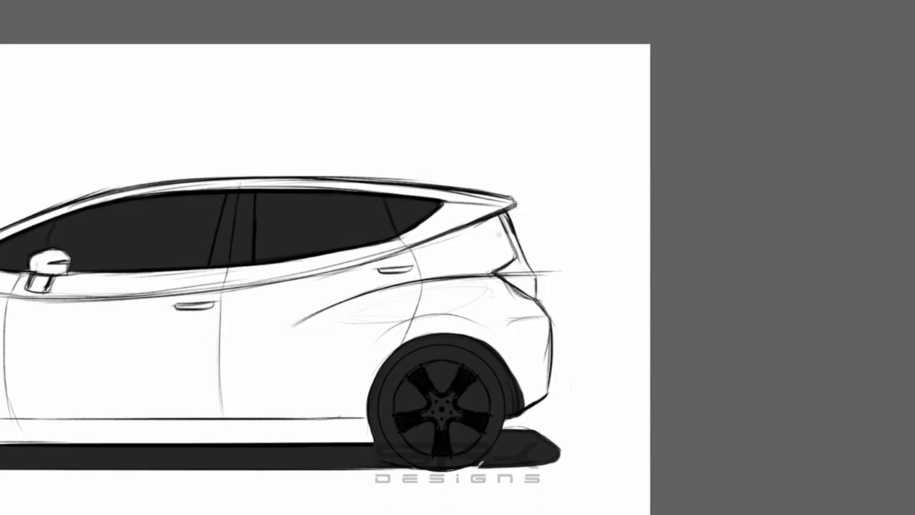
mouse_move(506, 212)
mouse_down()
mouse_move(523, 289)
mouse_move(533, 293)
mouse_up()
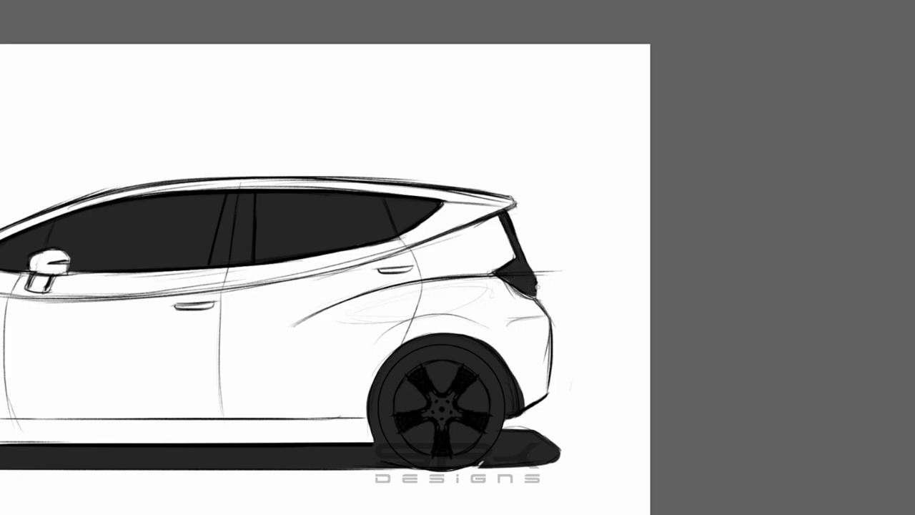
scroll(457, 258, down, 3)
scroll(606, 266, up, 3)
With a tiny brush, paint the rear wheel hub and its spoke gaps white
mouse_move(379, 249)
mouse_down()
mouse_move(408, 307)
mouse_move(407, 251)
mouse_up()
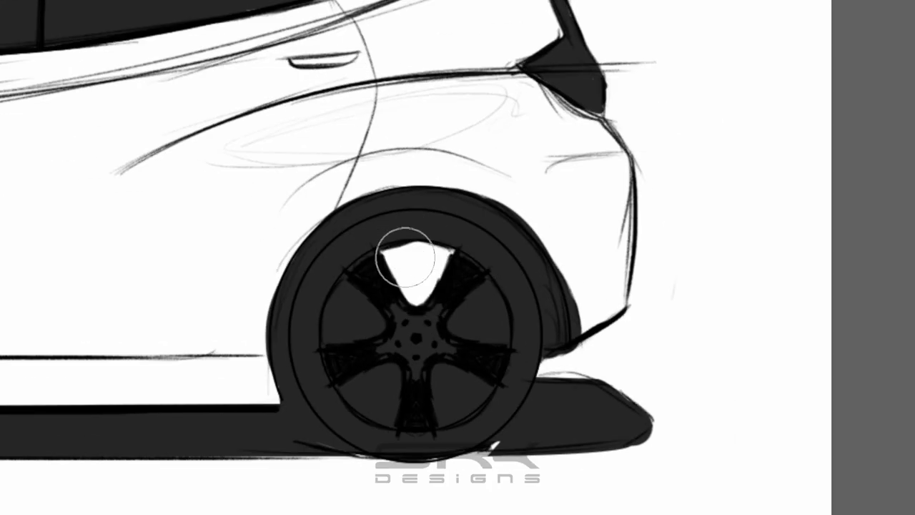
key(b)
mouse_move(397, 311)
mouse_down()
mouse_move(415, 366)
mouse_move(397, 336)
mouse_up()
mouse_move(355, 380)
mouse_down()
mouse_move(389, 410)
mouse_move(376, 381)
mouse_move(393, 420)
mouse_move(333, 310)
mouse_move(343, 364)
mouse_move(354, 289)
mouse_up()
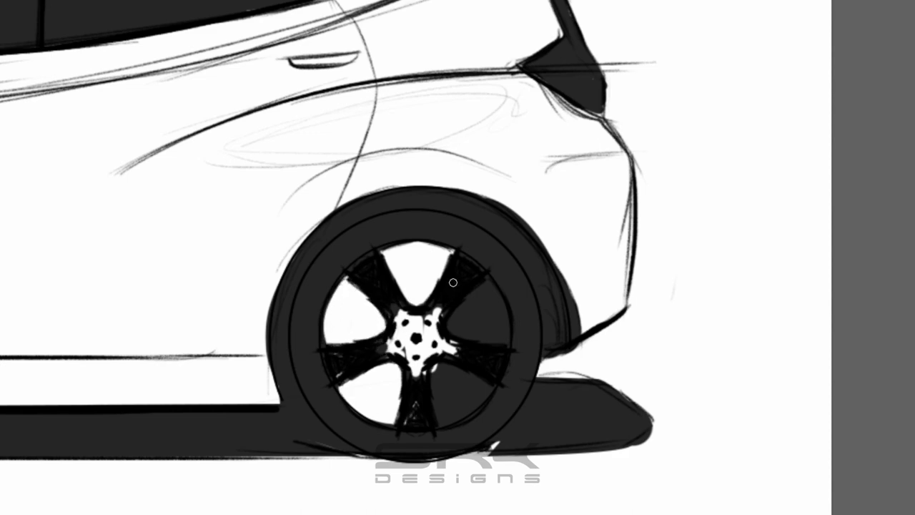
mouse_move(452, 282)
mouse_down()
mouse_move(464, 336)
mouse_move(500, 285)
mouse_move(504, 343)
mouse_move(494, 328)
mouse_up()
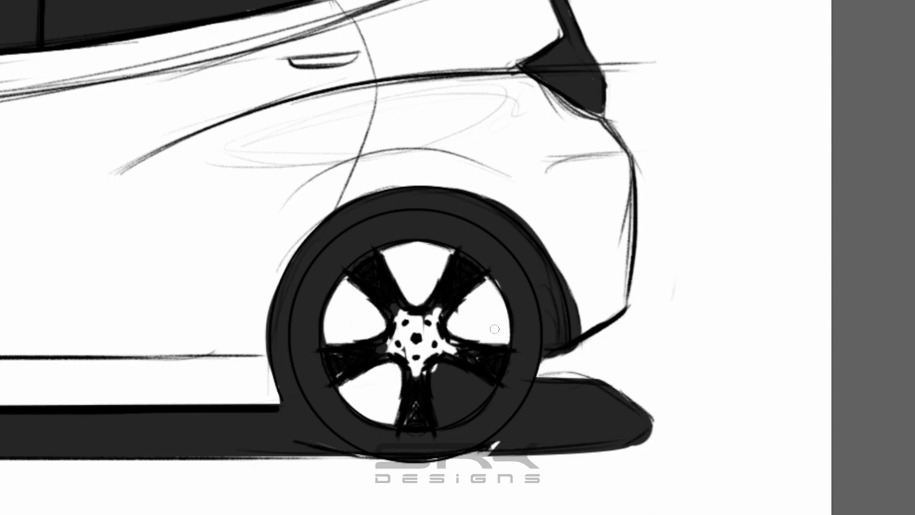
Paint the front wheel's upper, right and lower-left spoke gaps white
key(ctrl+0)
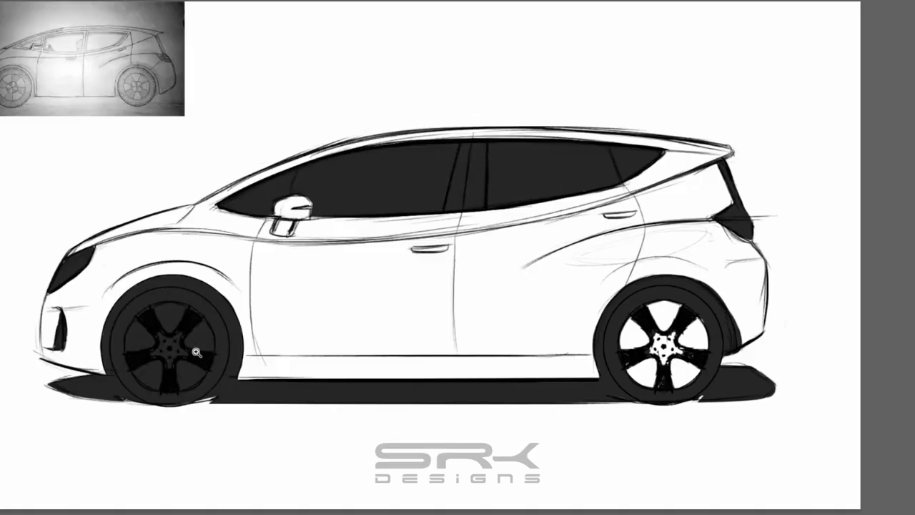
click(197, 352)
mouse_move(200, 210)
mouse_down()
mouse_move(214, 279)
mouse_move(258, 218)
mouse_move(214, 230)
mouse_up()
mouse_move(272, 285)
mouse_down()
mouse_move(286, 323)
mouse_move(322, 271)
mouse_move(333, 329)
mouse_move(253, 389)
mouse_move(275, 386)
mouse_move(251, 428)
mouse_move(314, 390)
mouse_move(255, 421)
mouse_move(286, 406)
mouse_up()
key(ctrl+z)
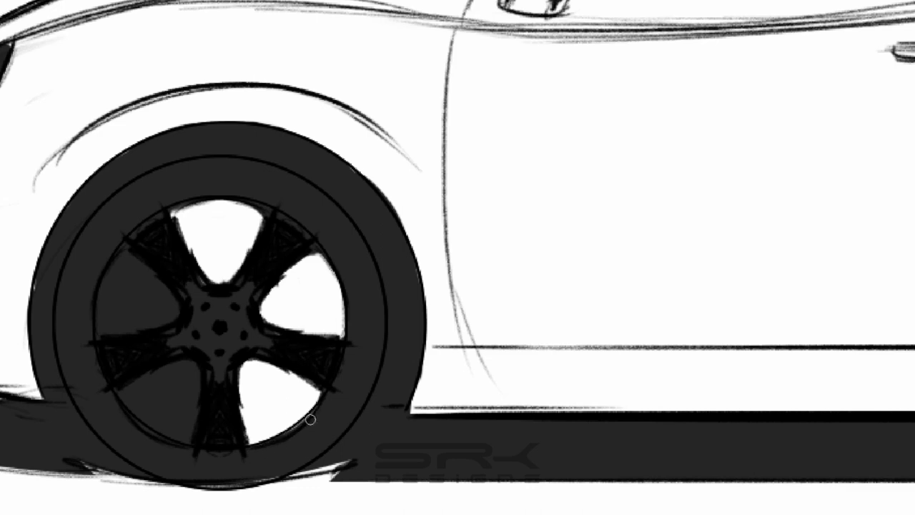
mouse_move(143, 400)
mouse_down()
mouse_move(172, 421)
mouse_move(186, 372)
mouse_move(114, 264)
mouse_move(135, 314)
mouse_move(179, 296)
mouse_up()
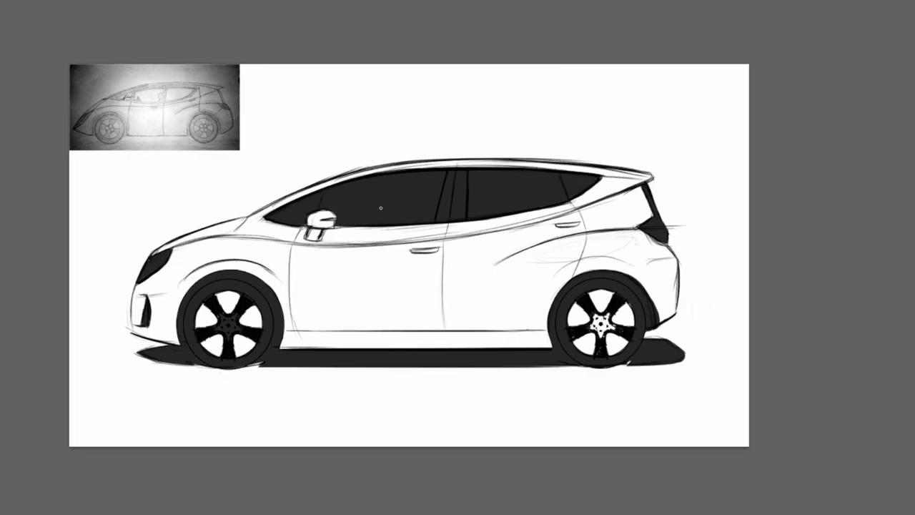
Brush light grey over the spoke gaps of both wheels and the front wheel hub
drag(214, 307, 243, 336)
drag(579, 307, 604, 335)
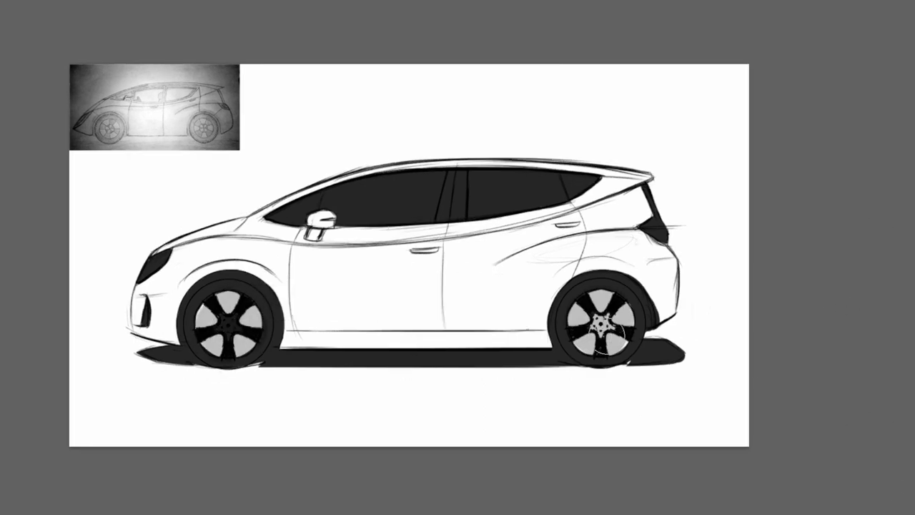
scroll(224, 328, up, 2)
drag(209, 324, 238, 306)
scroll(276, 311, down, 2)
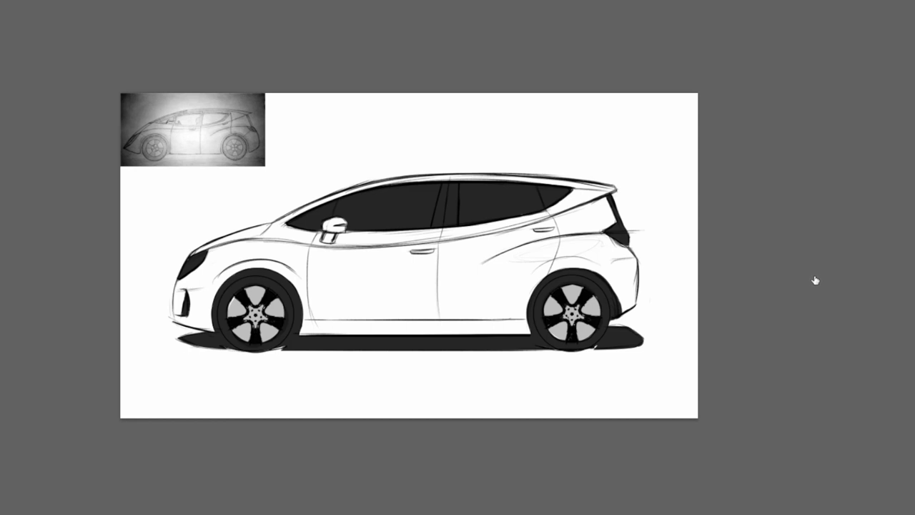
Shade the front wheel arch, lower door panels and rear arch area grey
key(ctrl+plus)
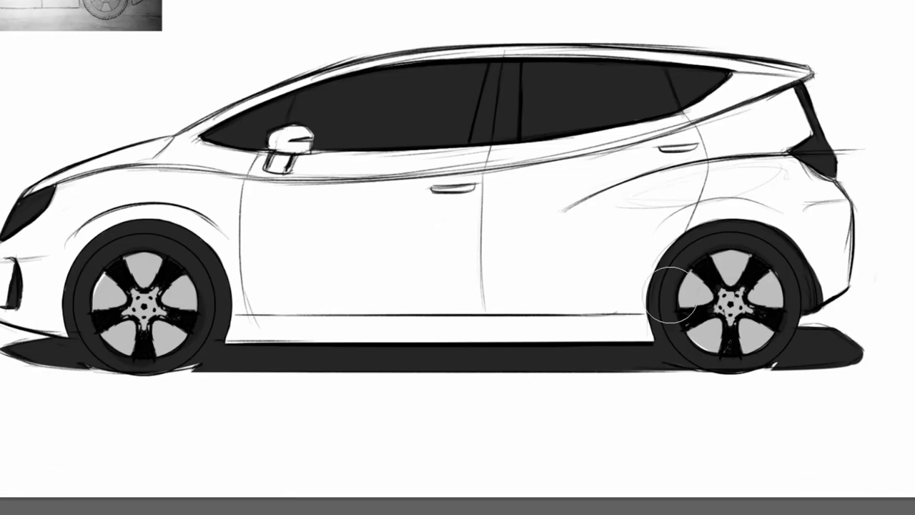
drag(64, 286, 222, 289)
mouse_move(115, 229)
mouse_down()
mouse_move(236, 289)
mouse_move(100, 292)
mouse_up()
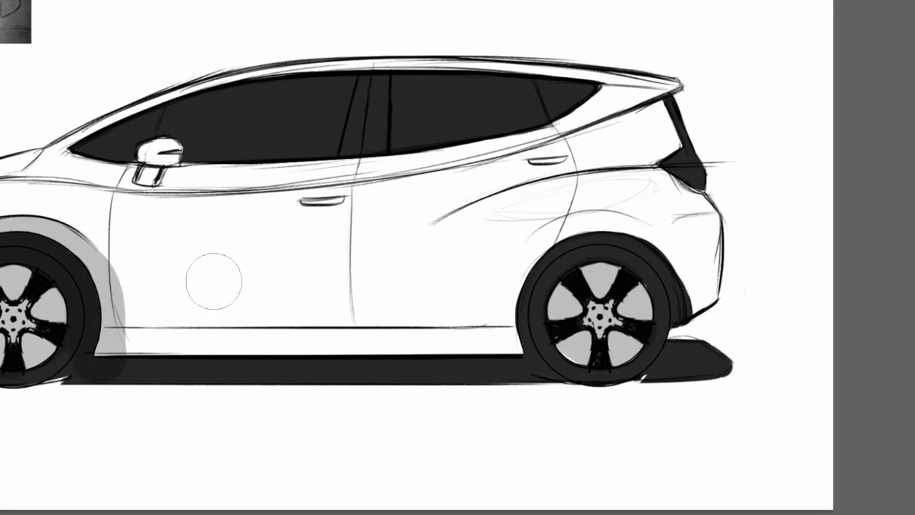
key(ctrl+z)
key(ctrl+z)
key(ctrl+shift+z)
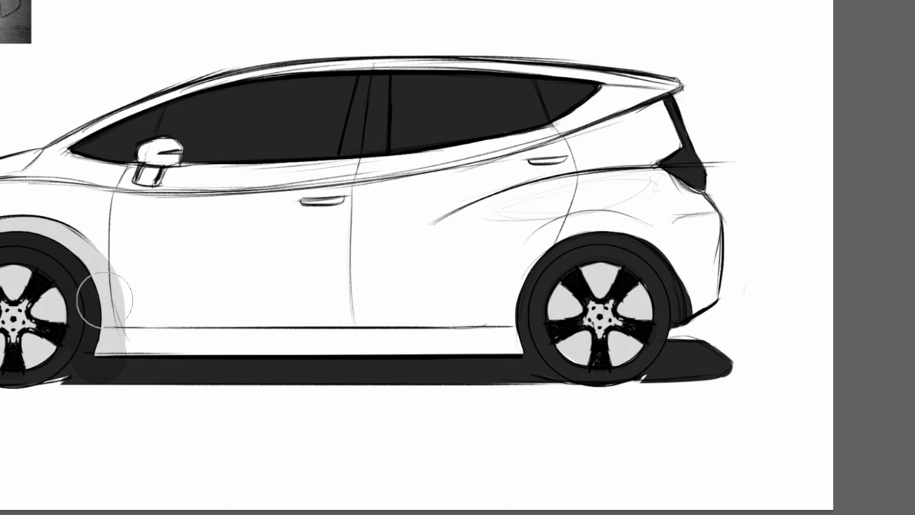
mouse_move(103, 296)
mouse_down()
mouse_move(310, 307)
mouse_move(204, 285)
mouse_move(600, 259)
mouse_move(548, 286)
mouse_up()
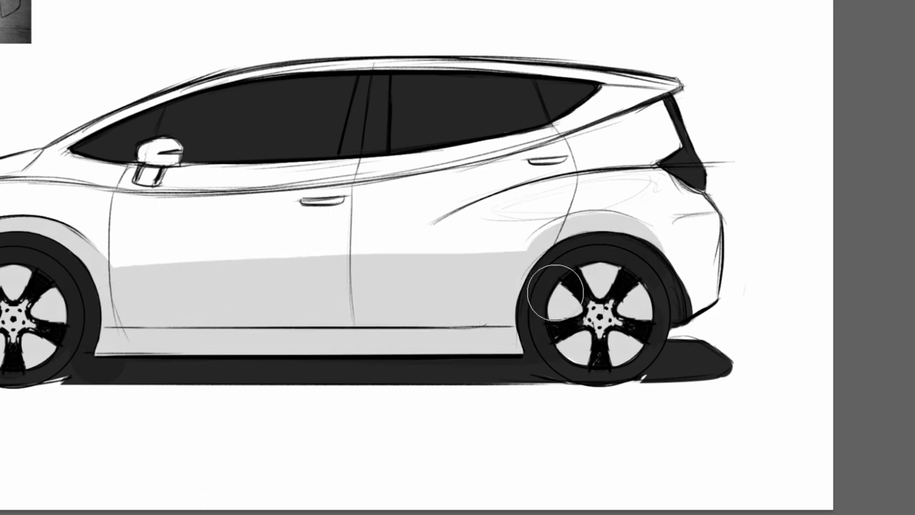
mouse_move(672, 236)
mouse_down()
mouse_move(751, 248)
mouse_move(733, 233)
mouse_move(711, 315)
mouse_move(734, 313)
mouse_up()
Erase the grey past the rear bumper and extend the door shading up with a straight top edge
drag(755, 230, 749, 270)
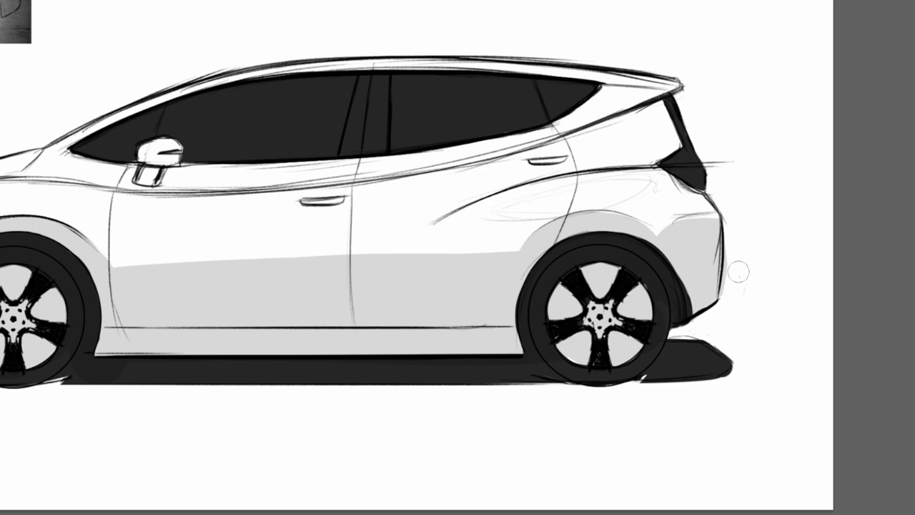
mouse_move(491, 243)
mouse_down()
mouse_move(351, 265)
mouse_move(204, 259)
mouse_move(497, 262)
mouse_move(483, 256)
mouse_up()
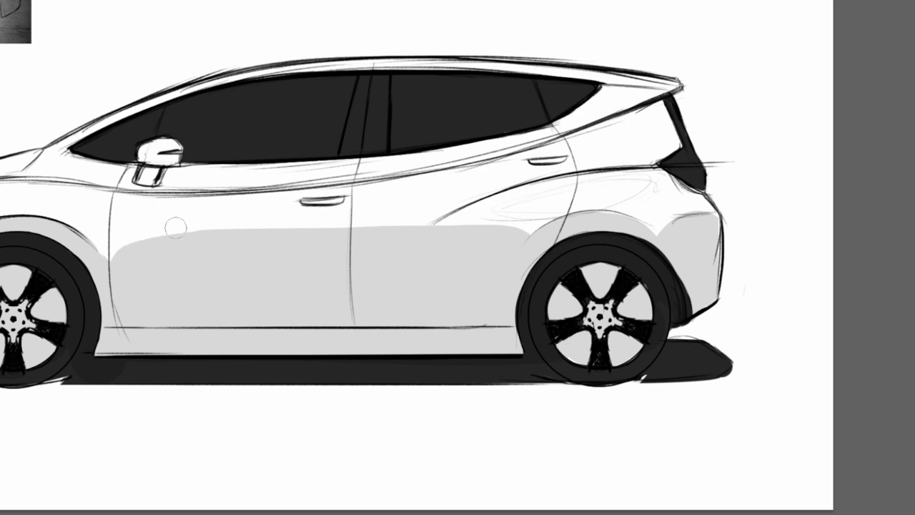
mouse_move(176, 229)
mouse_down()
mouse_move(114, 258)
mouse_move(449, 248)
mouse_up()
key(ctrl+z)
key(bracketleft)
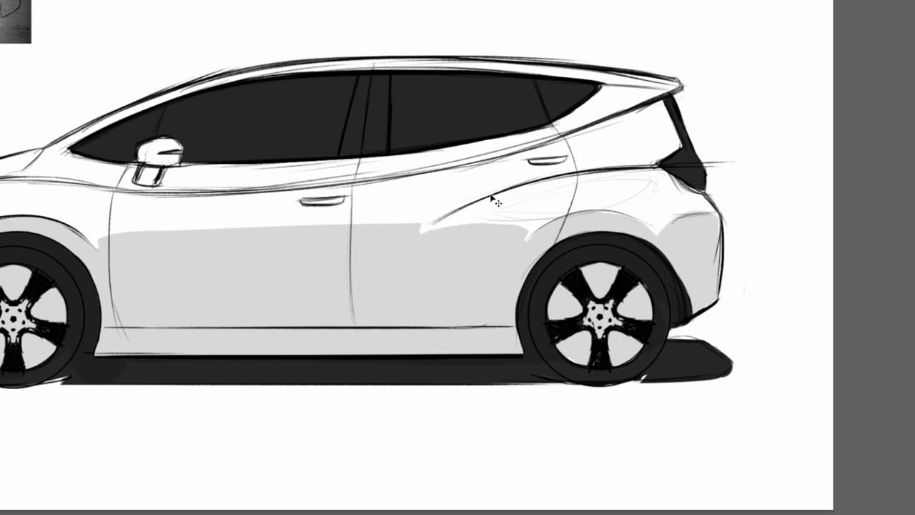
scroll(422, 229, down, 3)
Lighten the front bumper's edge line
scroll(397, 255, up, 1)
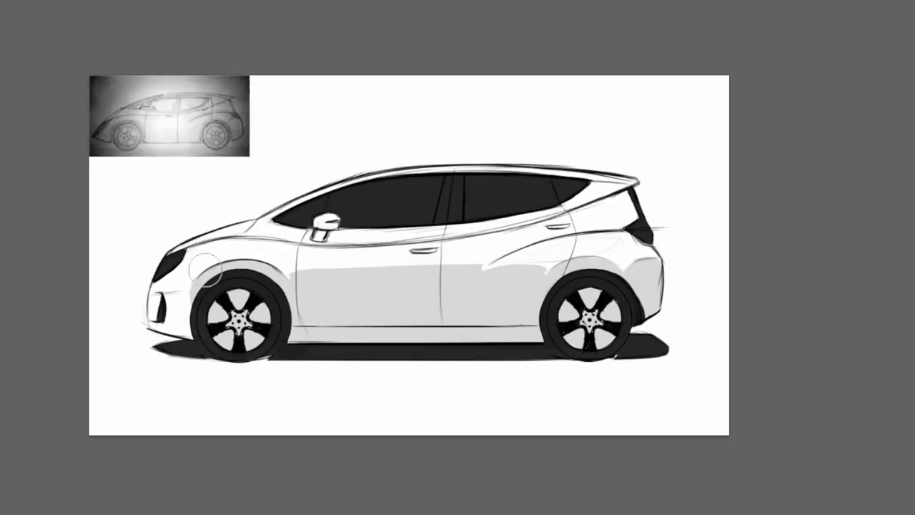
scroll(195, 277, up, 2)
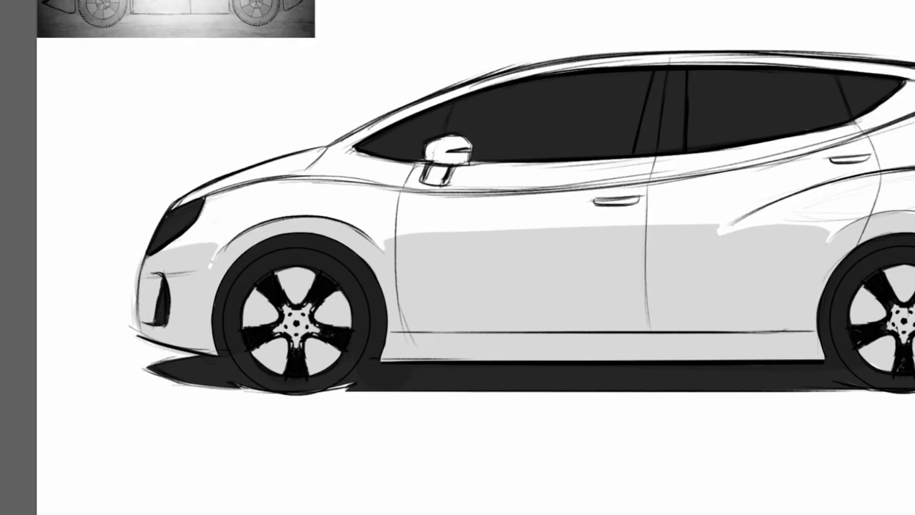
drag(143, 258, 143, 314)
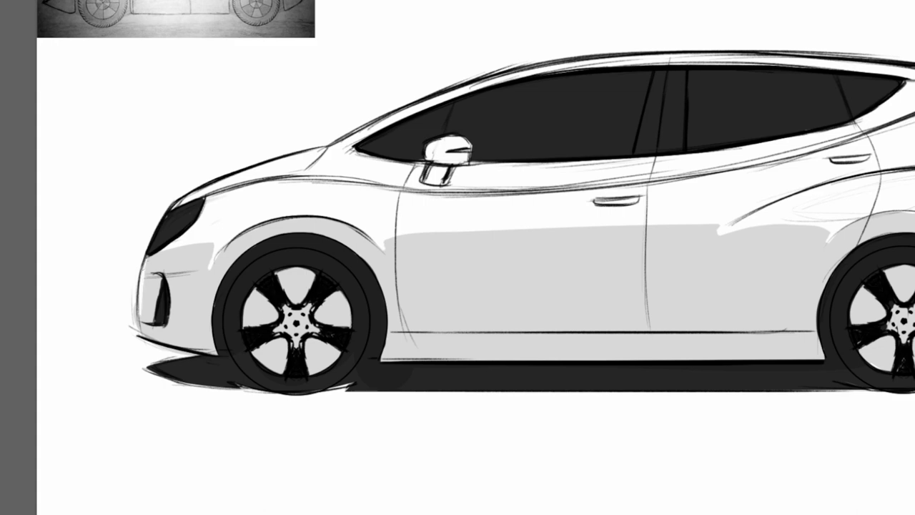
scroll(152, 258, down, 2)
scroll(698, 244, up, 2)
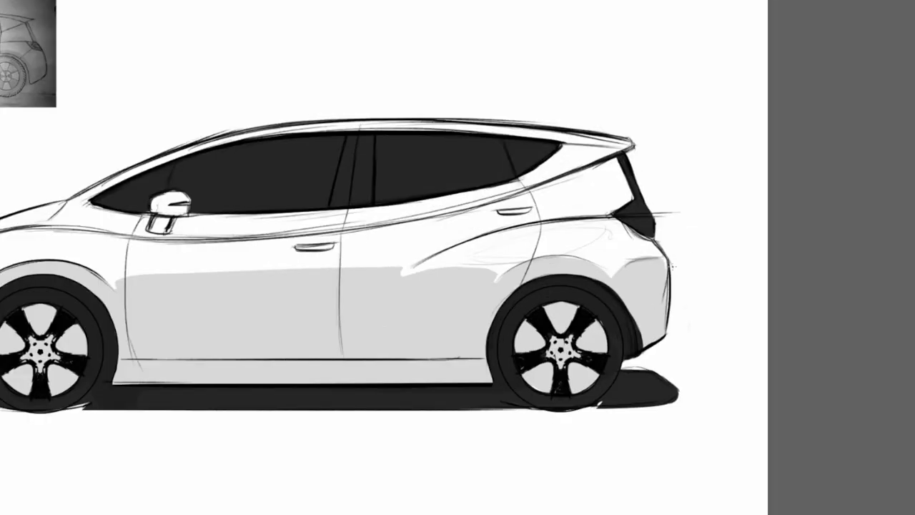
With the whole car in view, lighten the door-sill line and refine the hood and roof lines
key(ctrl+0)
drag(264, 343, 576, 346)
mouse_move(114, 250)
mouse_down()
mouse_move(429, 143)
mouse_move(704, 159)
mouse_up()
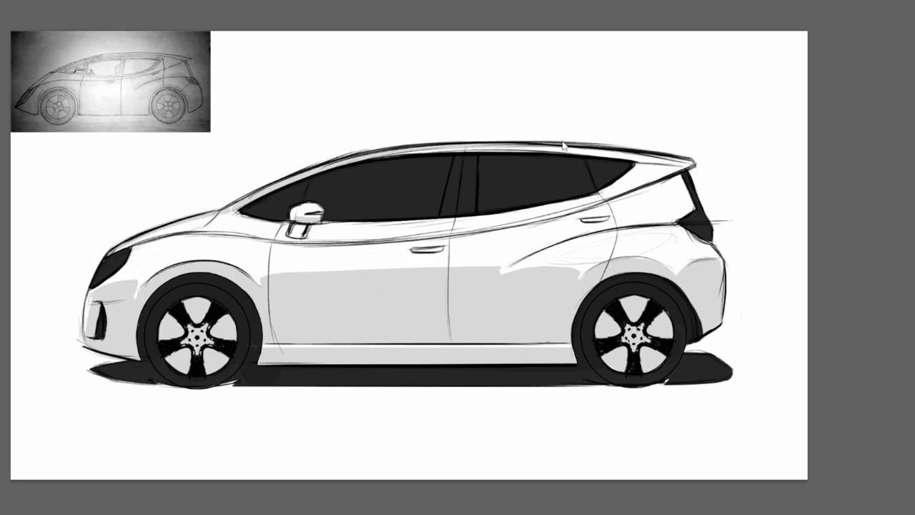
Paint a white reflection band across the windows and ink the A-pillar line
drag(243, 227, 685, 172)
drag(321, 204, 615, 182)
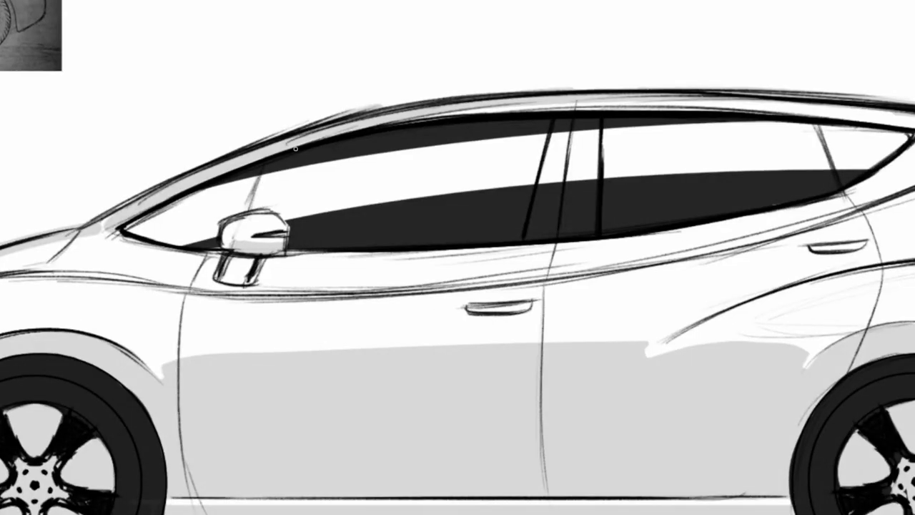
drag(253, 211, 260, 185)
drag(261, 164, 245, 214)
Ink the B-pillar, rear window top edge and horizontal window line, adding white strokes on the pillar
drag(574, 113, 564, 183)
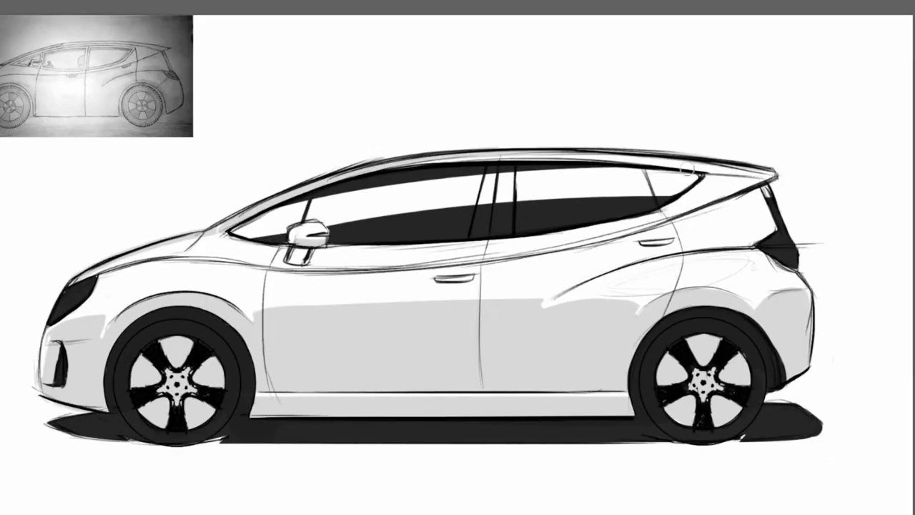
drag(697, 171, 588, 171)
scroll(301, 214, up, 3)
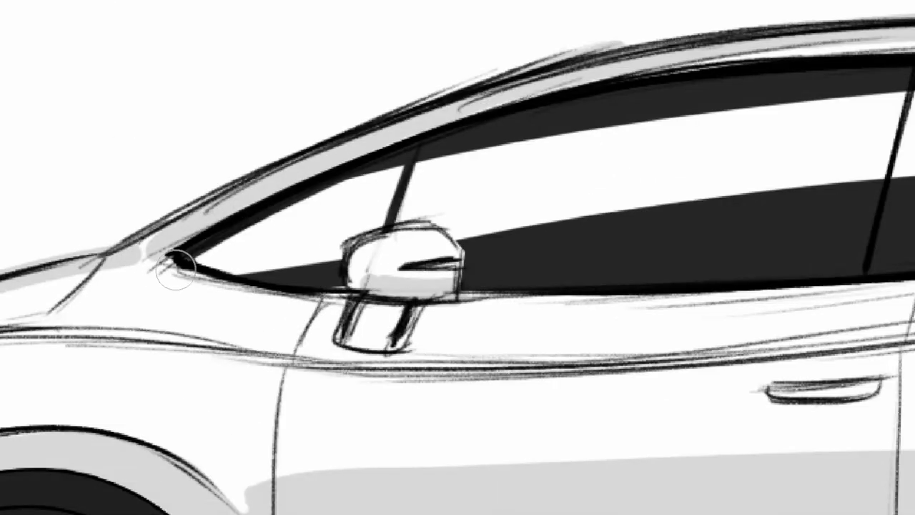
scroll(379, 153, down, 3)
scroll(476, 126, up, 3)
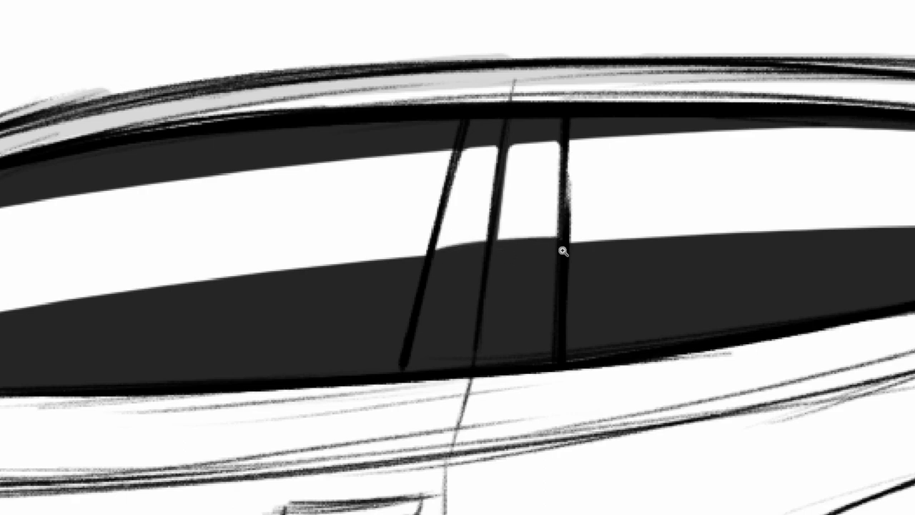
scroll(564, 249, down, 2)
drag(400, 146, 481, 136)
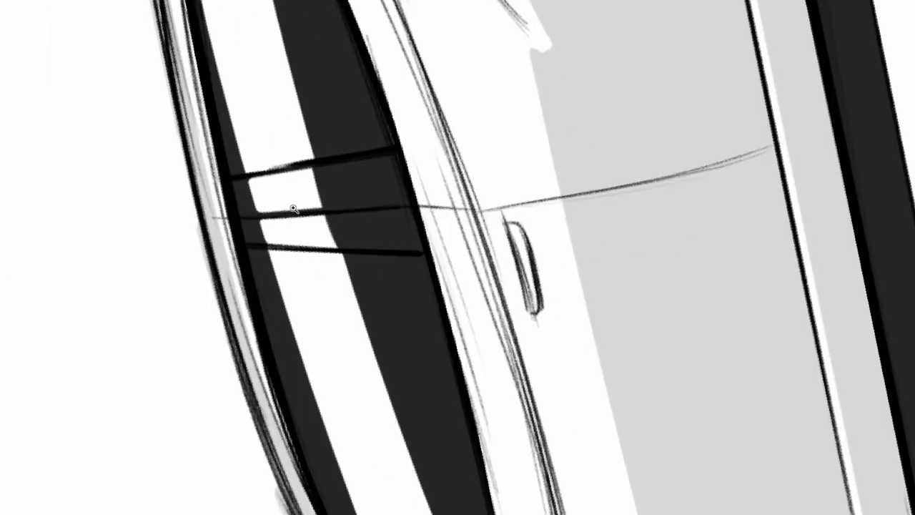
drag(325, 213, 381, 204)
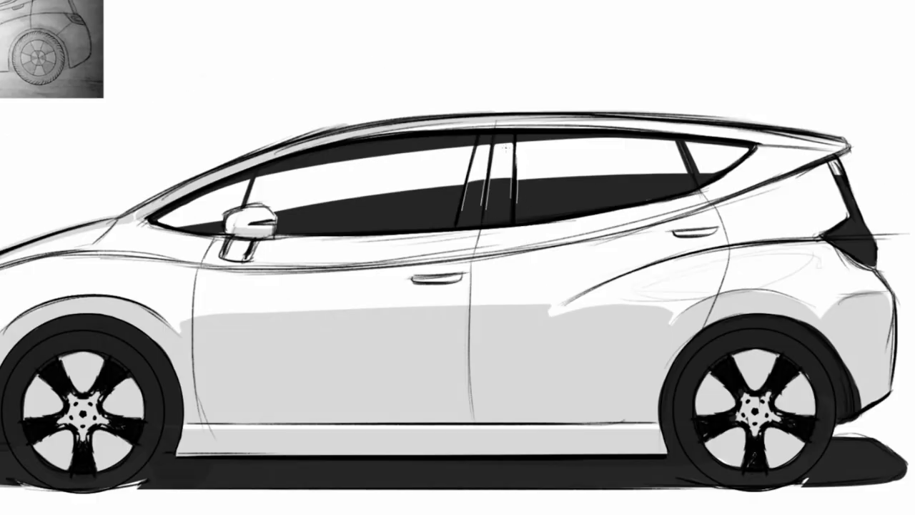
Draw two thin reflection lines across the doors and darken the lower sill line
scroll(401, 224, down, 3)
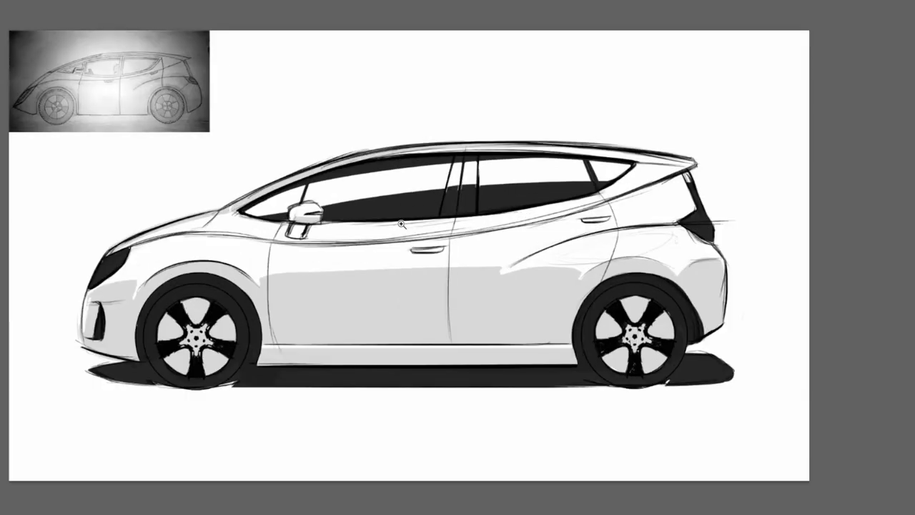
scroll(401, 224, up, 1)
scroll(430, 184, down, 1)
scroll(441, 207, down, 1)
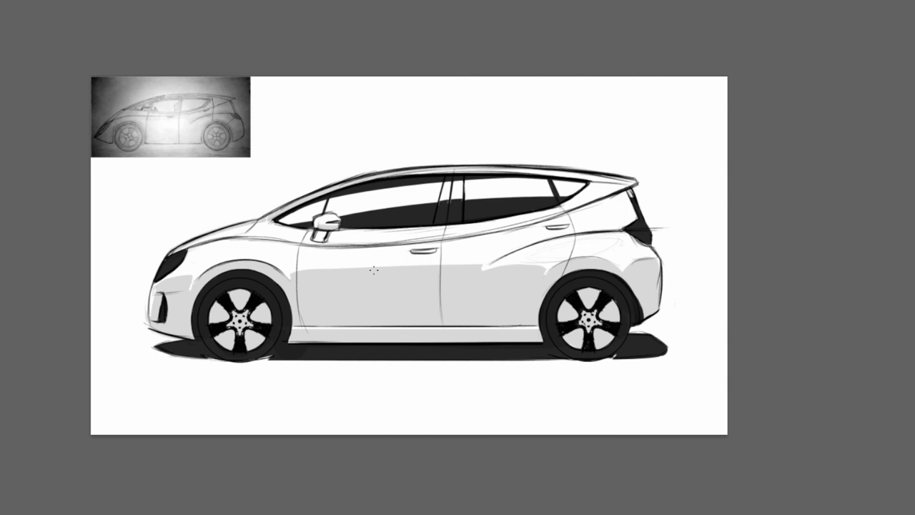
drag(296, 266, 487, 268)
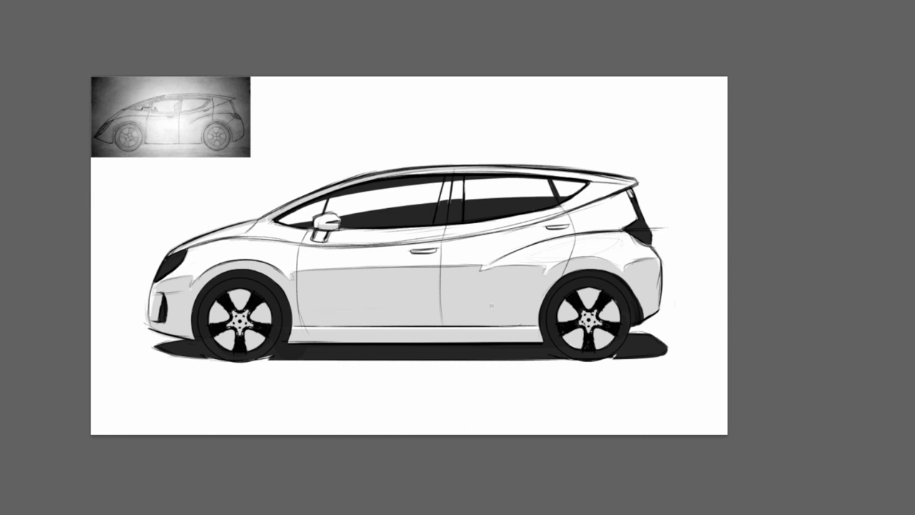
drag(307, 306, 536, 307)
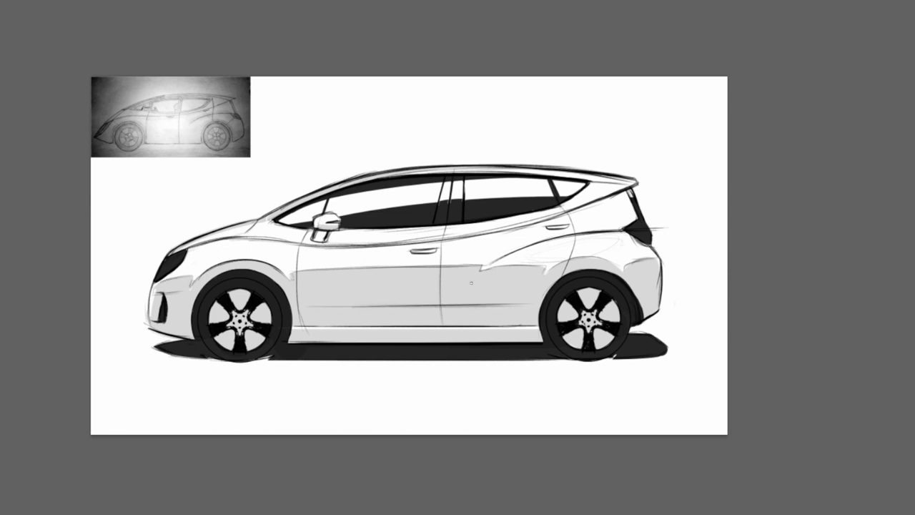
drag(355, 336, 540, 338)
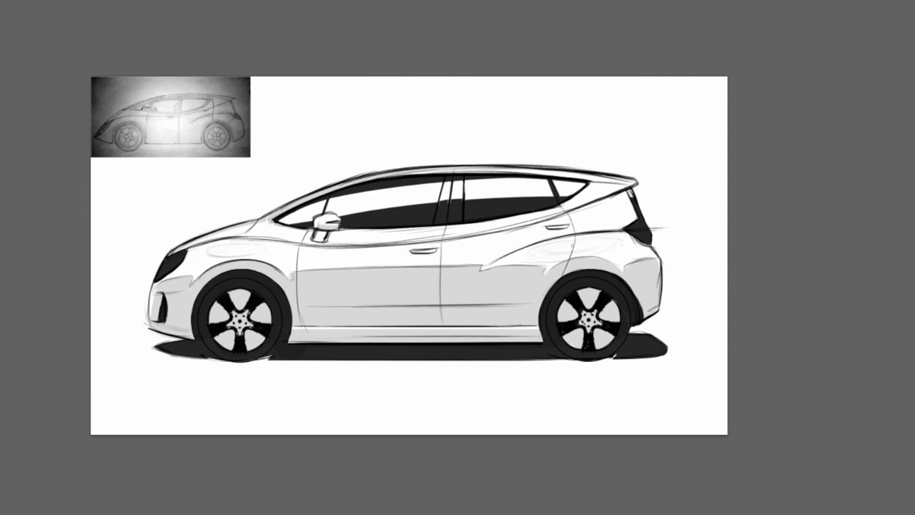
Add a rear quarter reflection stroke and extend the dark tint along the lower window edge
drag(616, 237, 543, 251)
drag(342, 231, 391, 226)
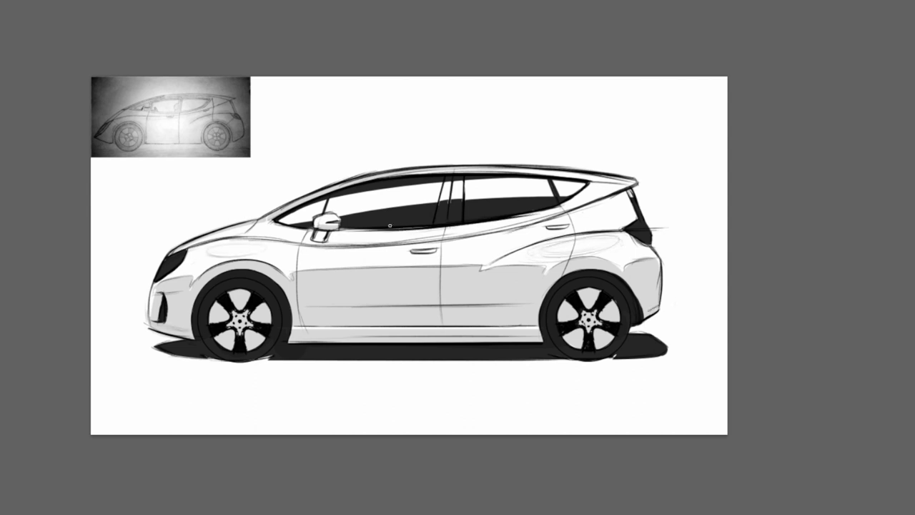
drag(500, 218, 580, 188)
scroll(158, 273, up, 3)
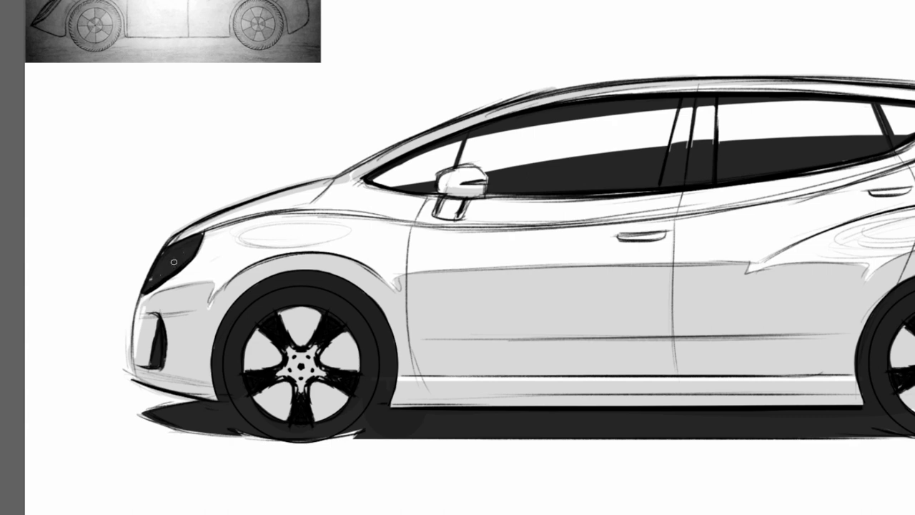
Paint white highlights inside the headlight and touch up the lower tail light with black
drag(187, 239, 150, 278)
drag(187, 243, 157, 270)
scroll(172, 257, down, 5)
scroll(568, 187, up, 4)
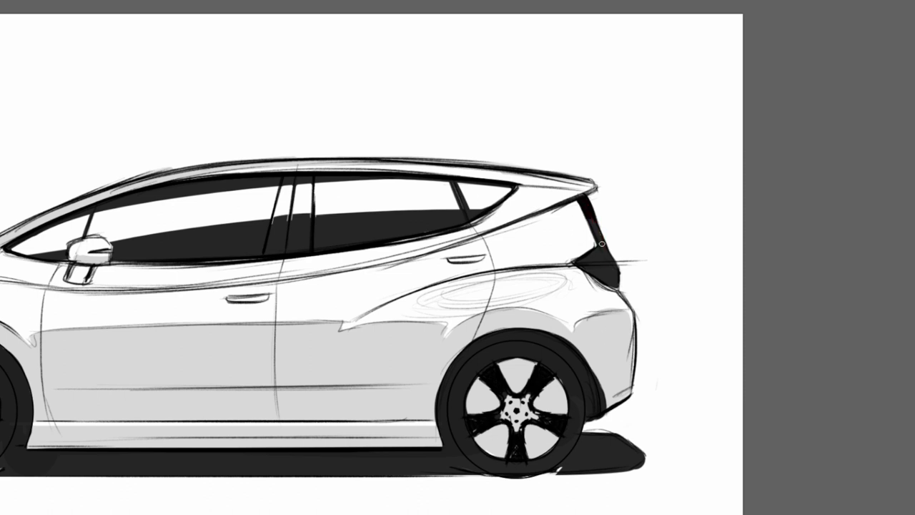
drag(608, 265, 599, 243)
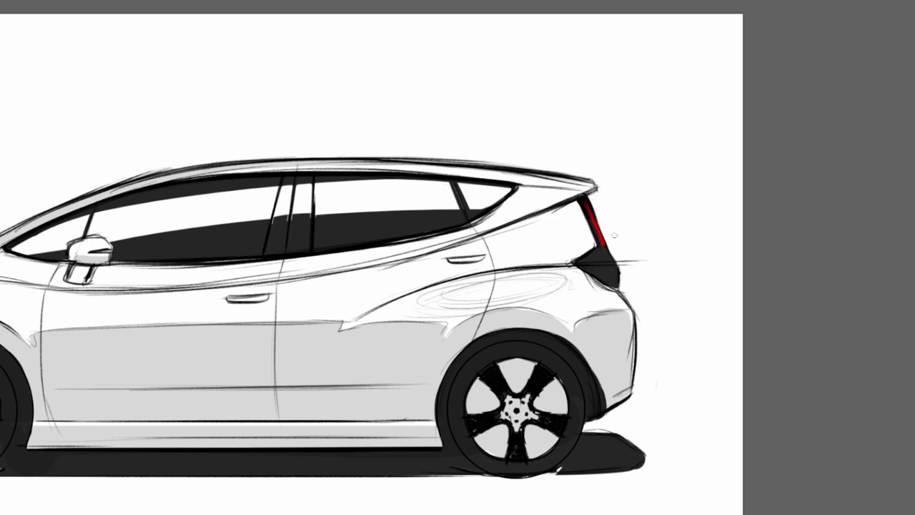